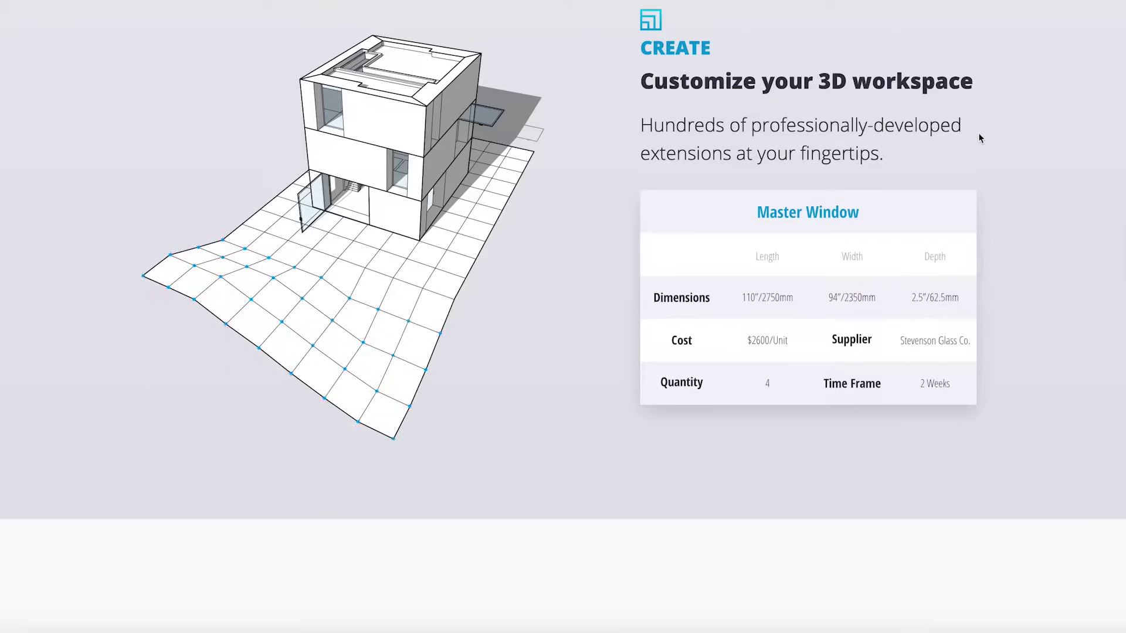
pyautogui.scroll(-2, 979, 137)
pyautogui.scroll(-3, 979, 132)
pyautogui.scroll(-2, 979, 130)
pyautogui.scroll(-5, 985, 127)
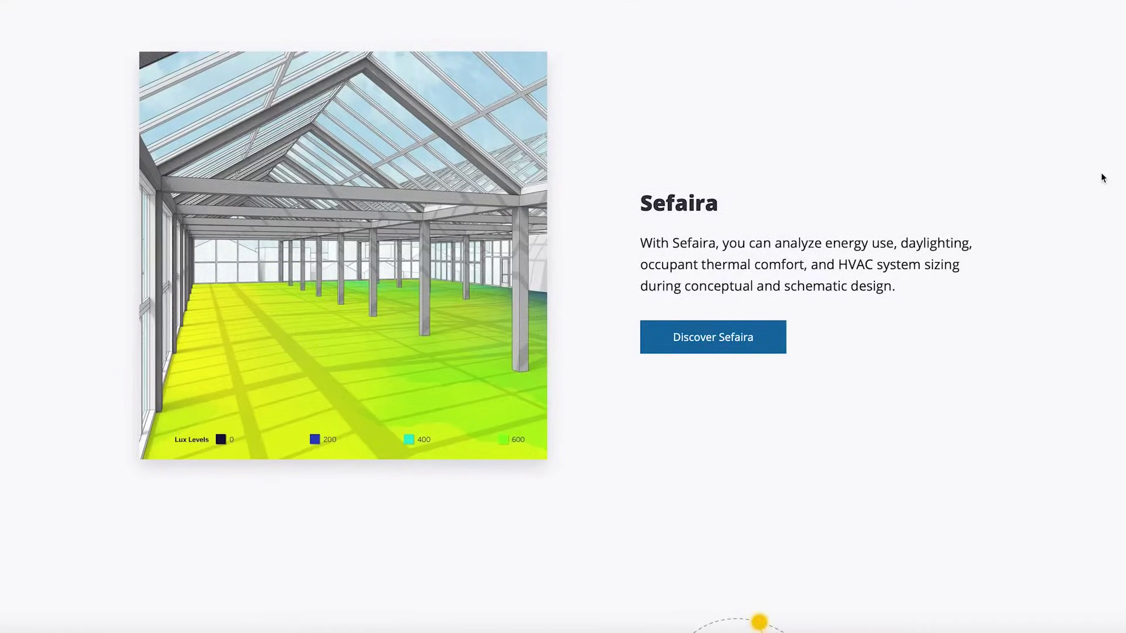
pyautogui.scroll(-1, 1102, 177)
pyautogui.scroll(-3, 1102, 176)
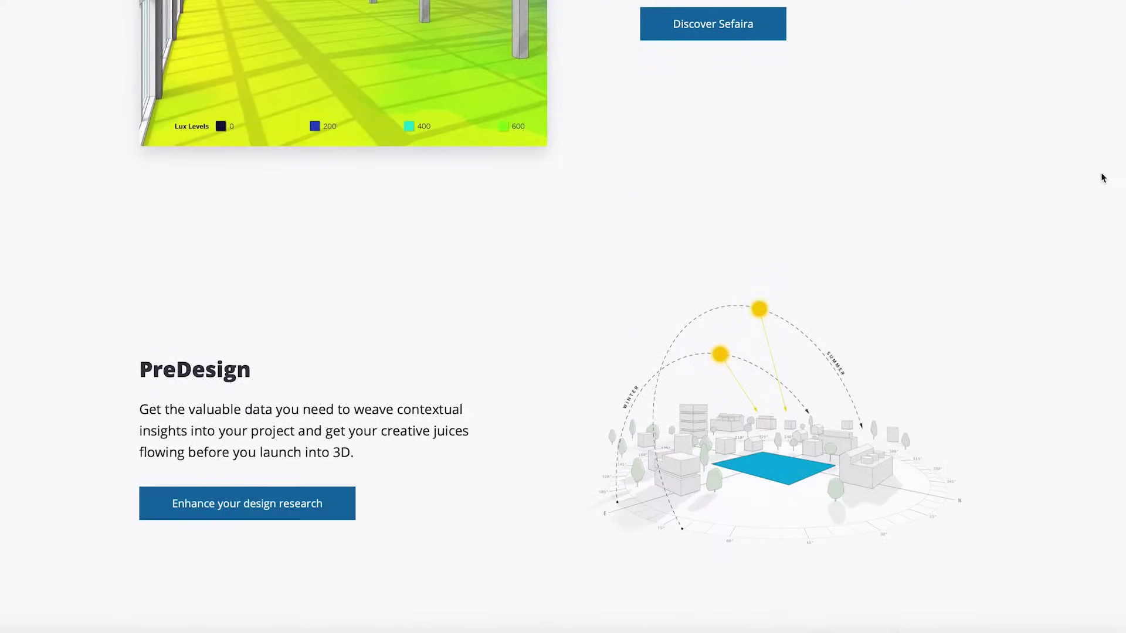
pyautogui.scroll(-3, 1102, 177)
pyautogui.scroll(-3, 1102, 179)
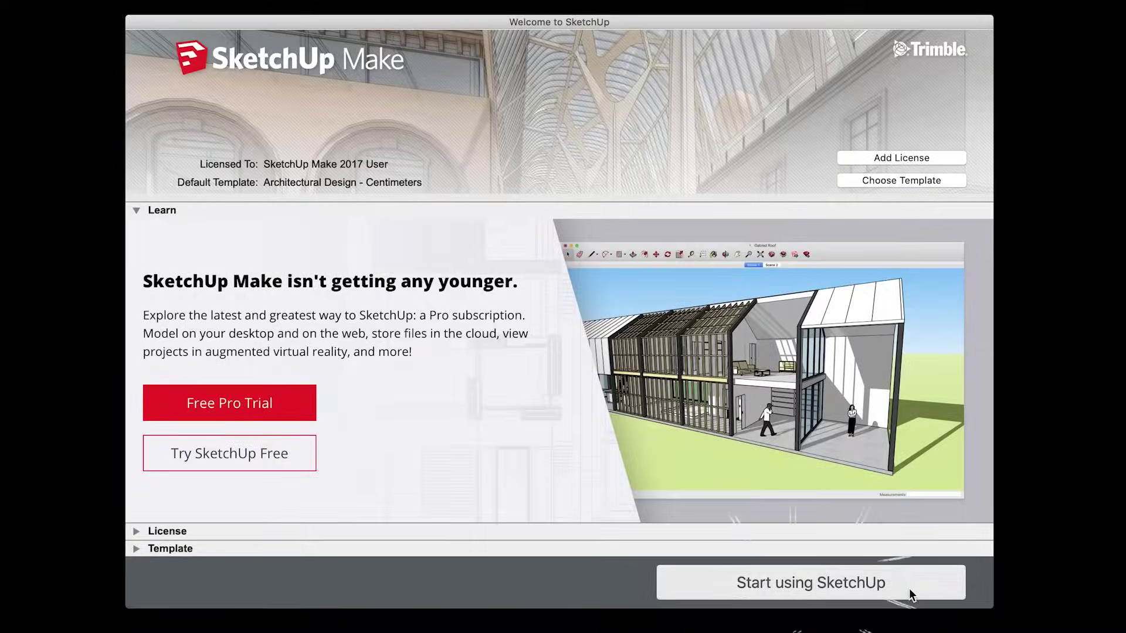
# Step: Start a new model and pull a 400 by 200 cm rectangle into a 2 cm floor slab
pyautogui.click(910, 590)
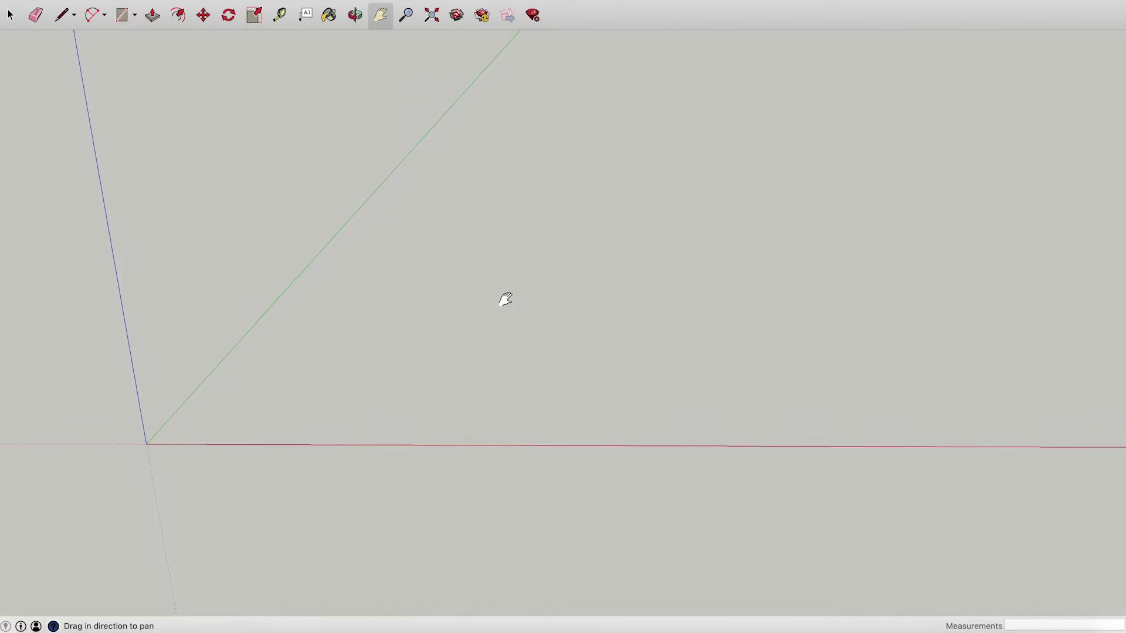
pyautogui.moveTo(506, 300)
pyautogui.mouseDown(button='middle')
pyautogui.moveTo(664, 346)
pyautogui.moveTo(674, 374)
pyautogui.mouseUp(button='middle')
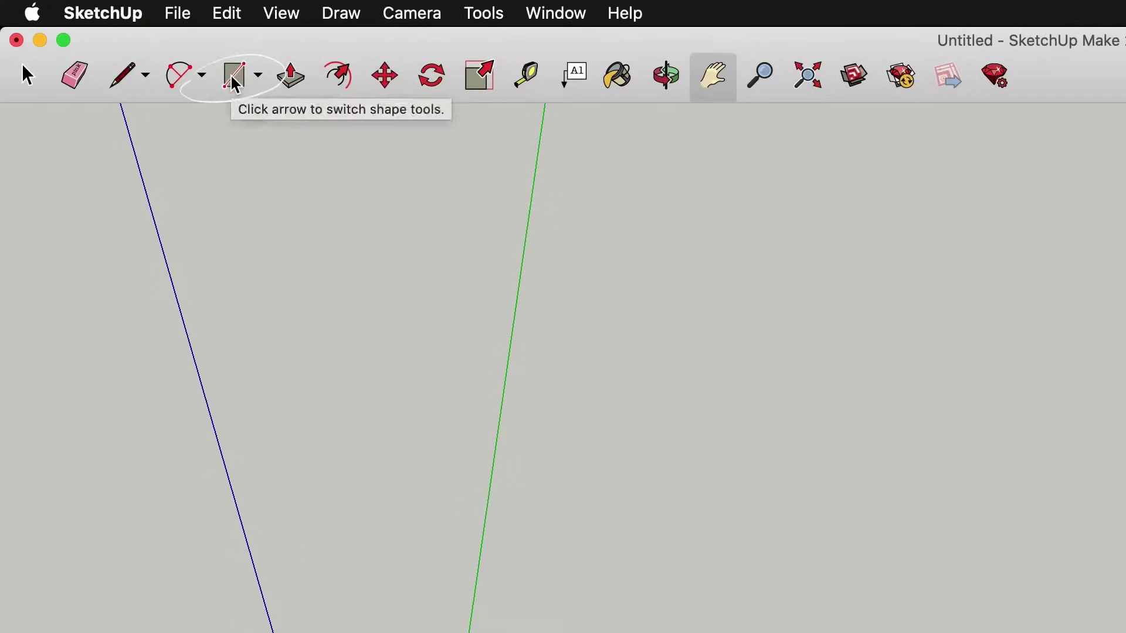
pyautogui.click(233, 79)
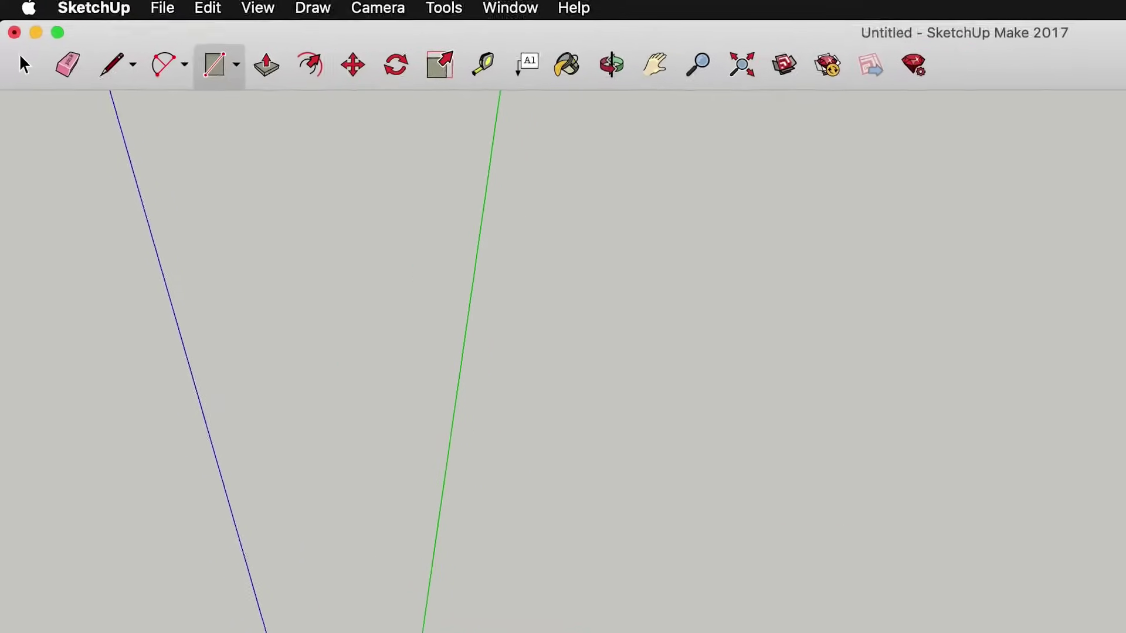
pyautogui.click(333, 504)
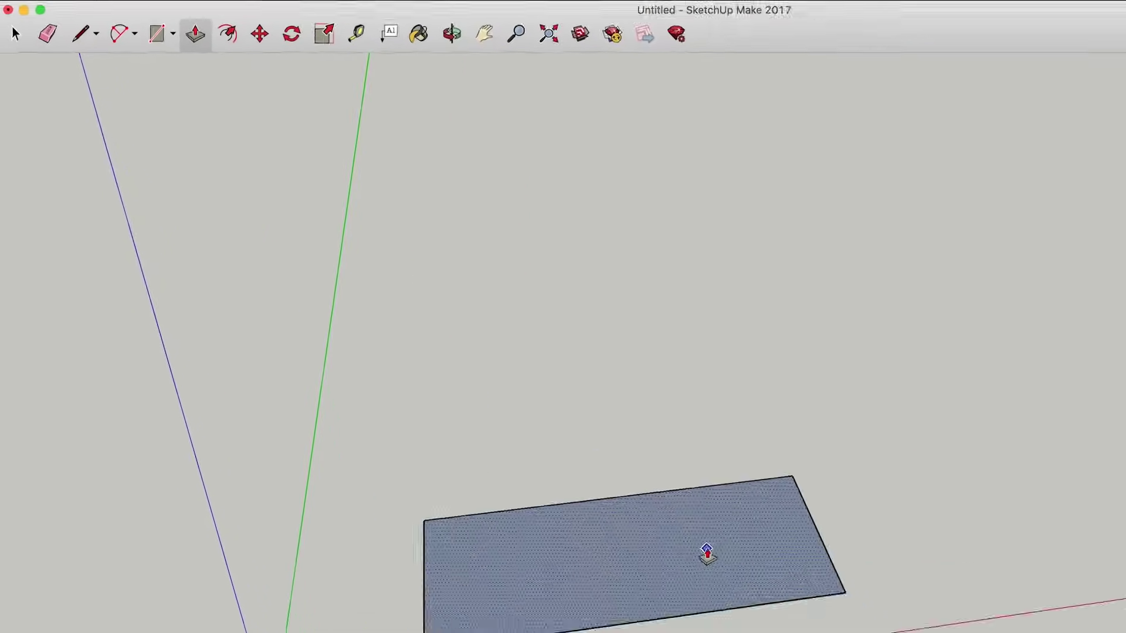
pyautogui.click(558, 424)
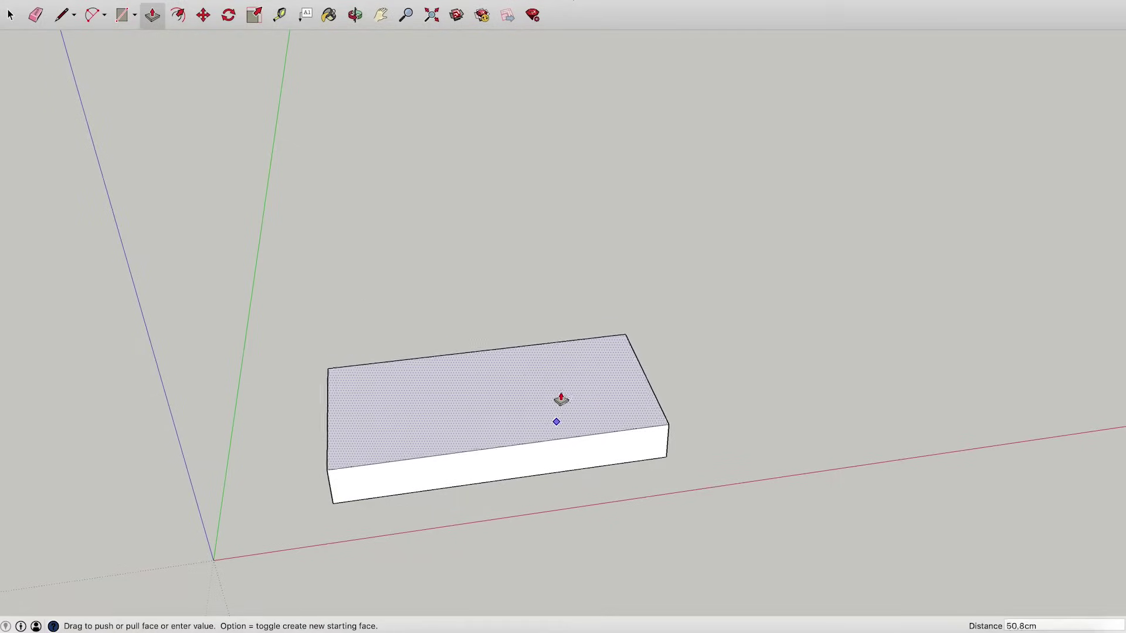
pyautogui.write('21')
pyautogui.press('Return')
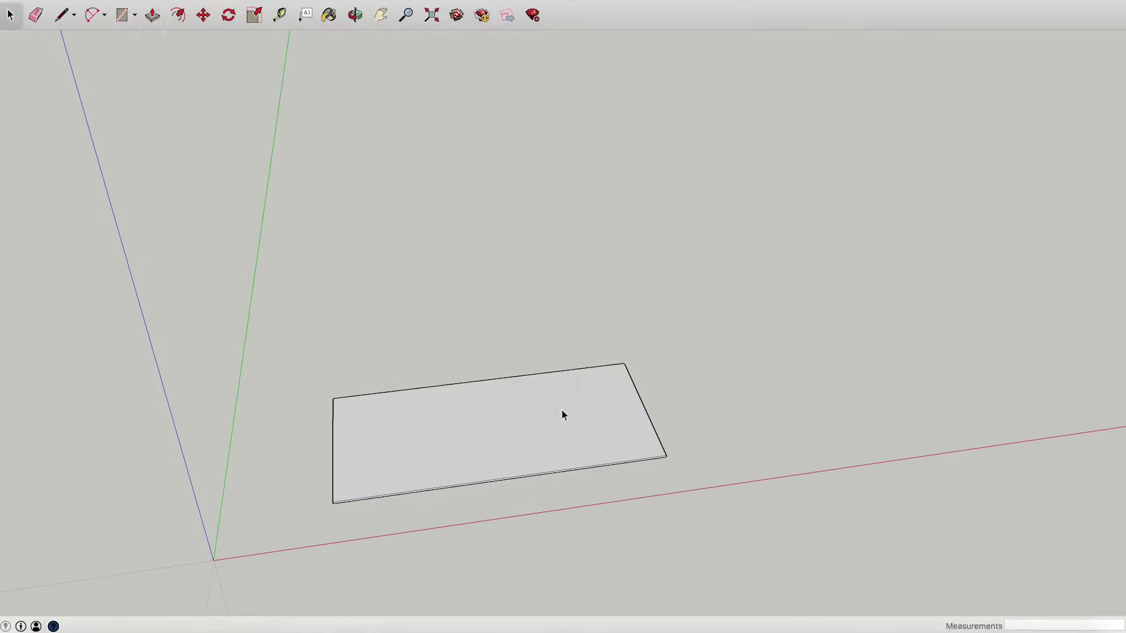
pyautogui.click(603, 428)
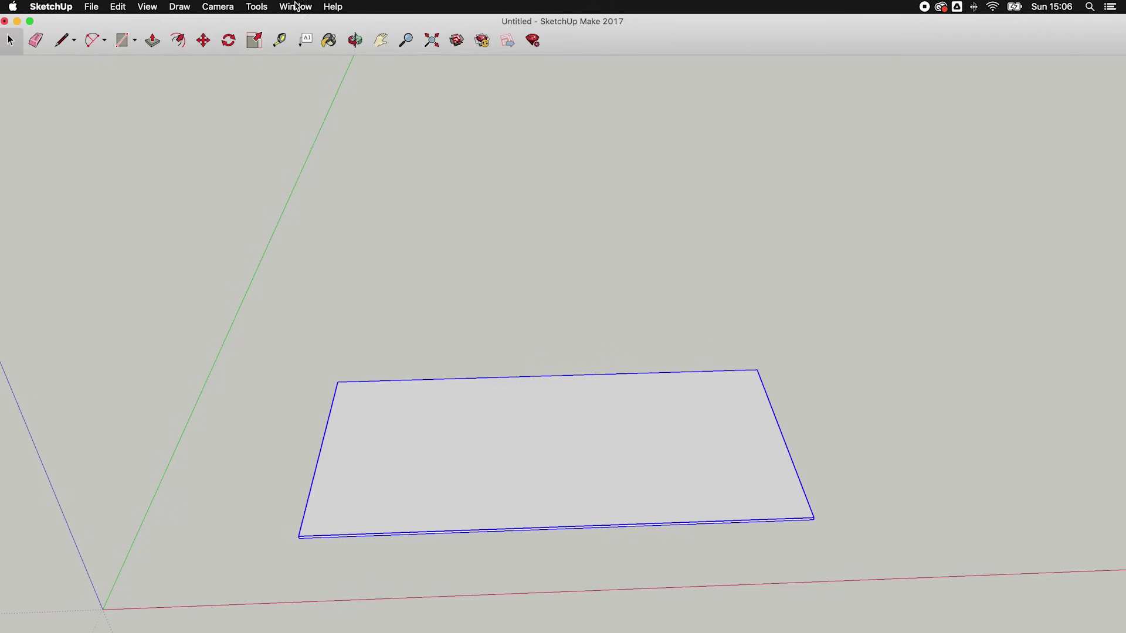
# Step: Open the Entity Info and Layers panels and dock them together
pyautogui.click(297, 7)
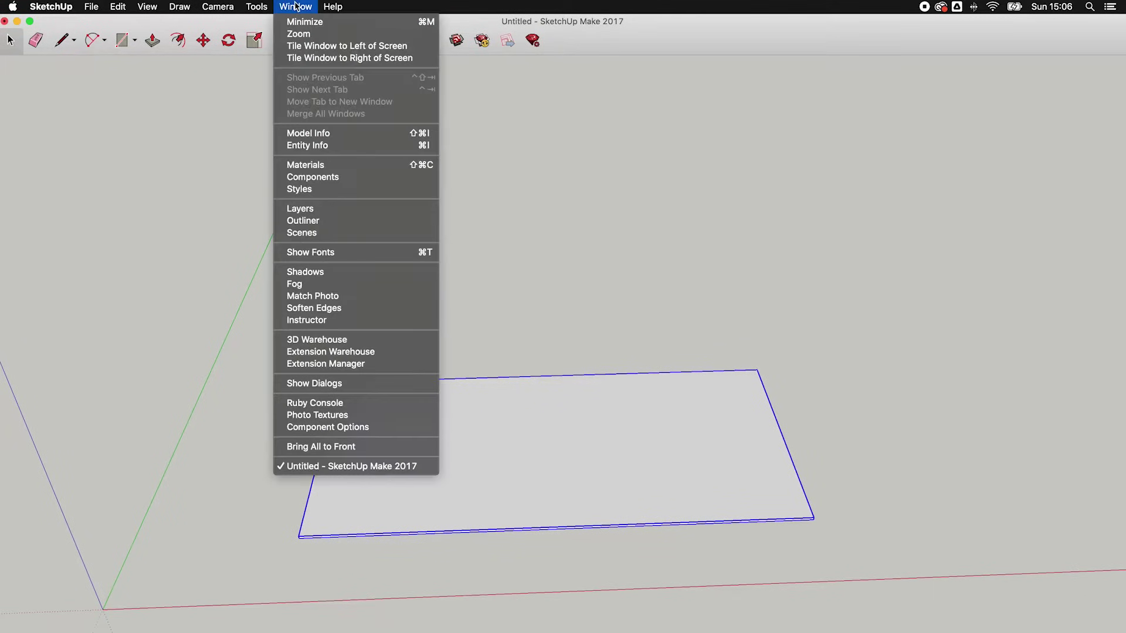
pyautogui.click(334, 147)
pyautogui.click(297, 7)
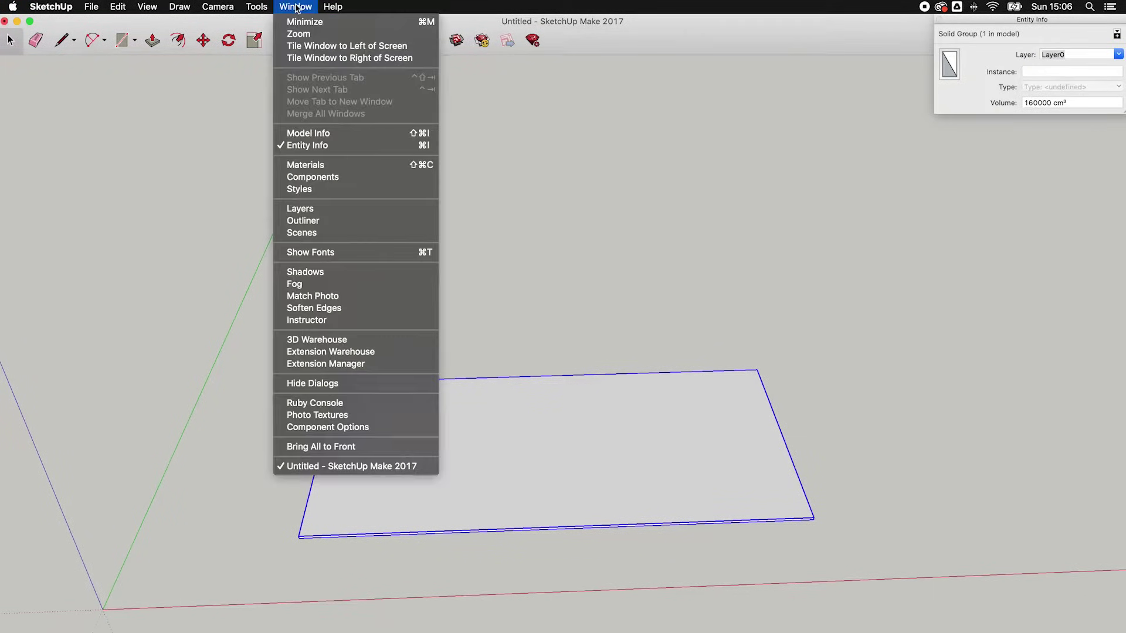
pyautogui.click(334, 209)
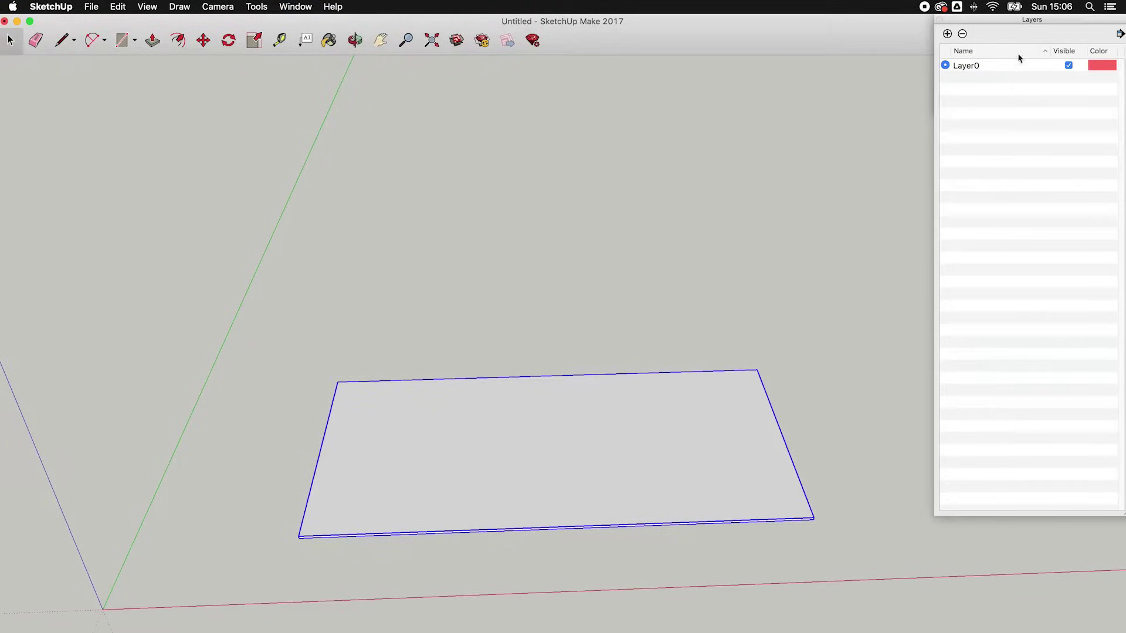
pyautogui.moveTo(1026, 21); pyautogui.dragTo(1025, 540)
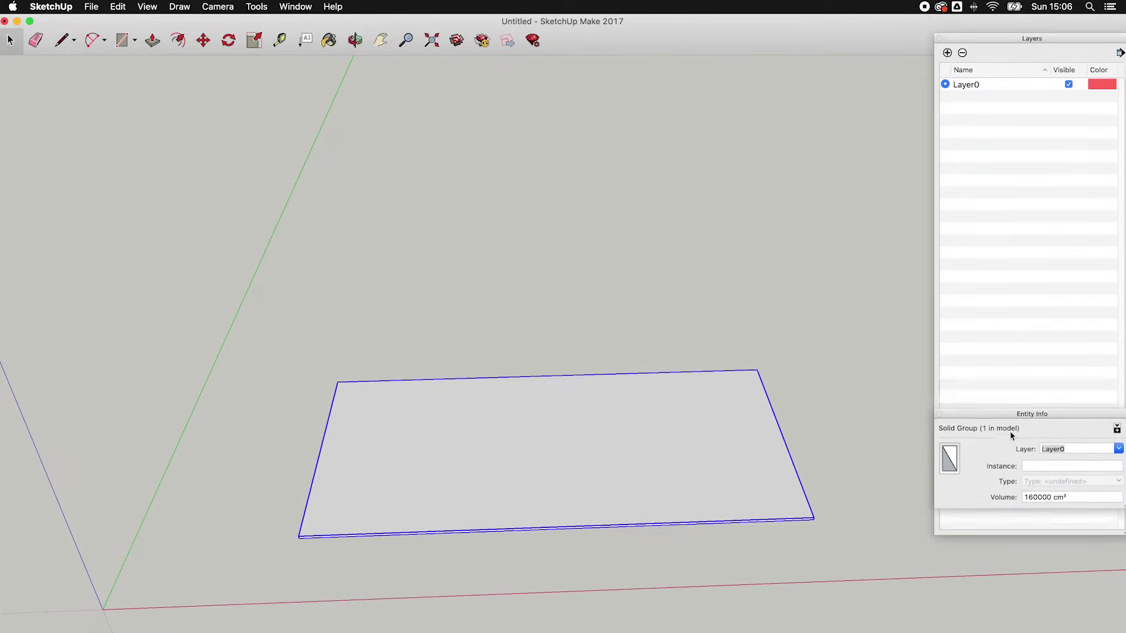
# Step: Put the floor slab on a new Floor layer and check it by toggling its visibility
pyautogui.press('Escape')
pyautogui.click(689, 448)
pyautogui.doubleClick(1034, 505)
pyautogui.write('Floor')
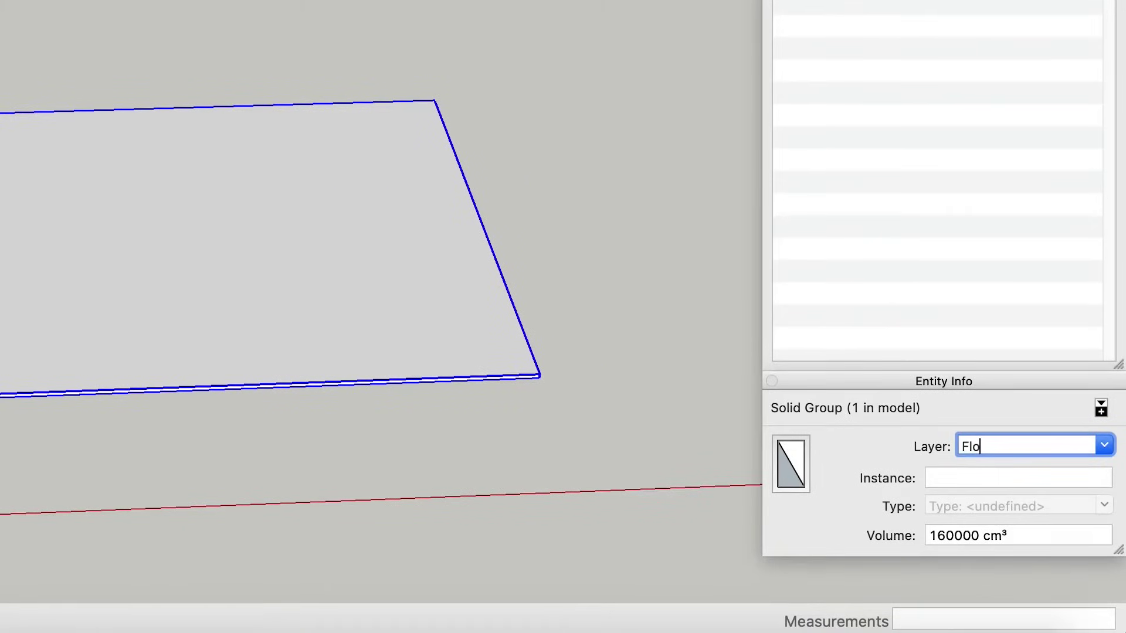
pyautogui.press('Return')
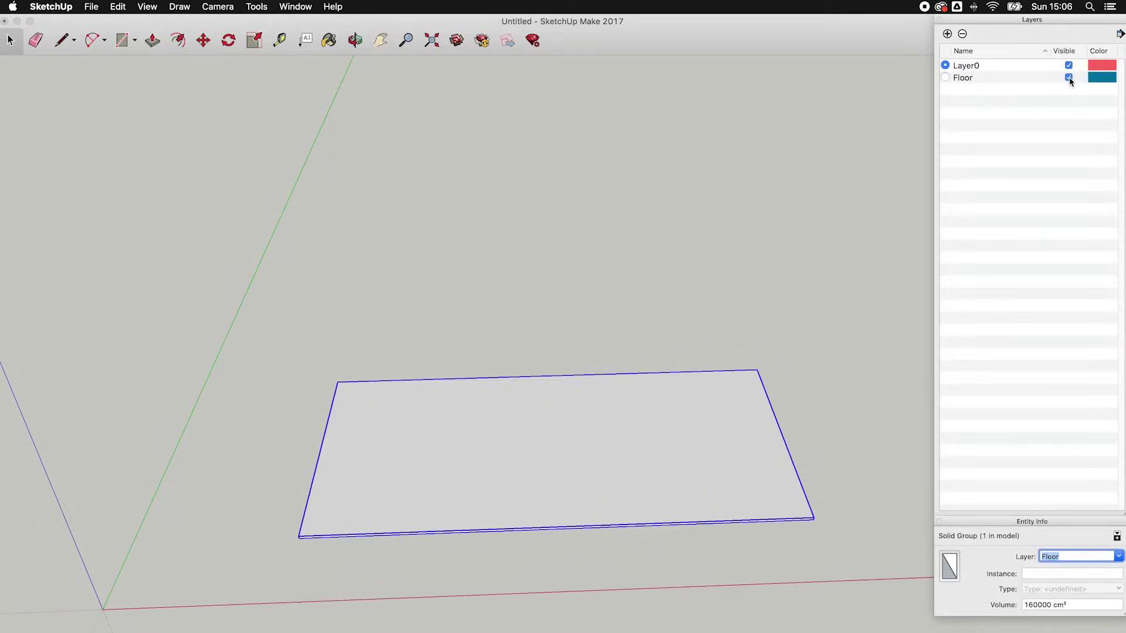
pyautogui.click(1068, 78)
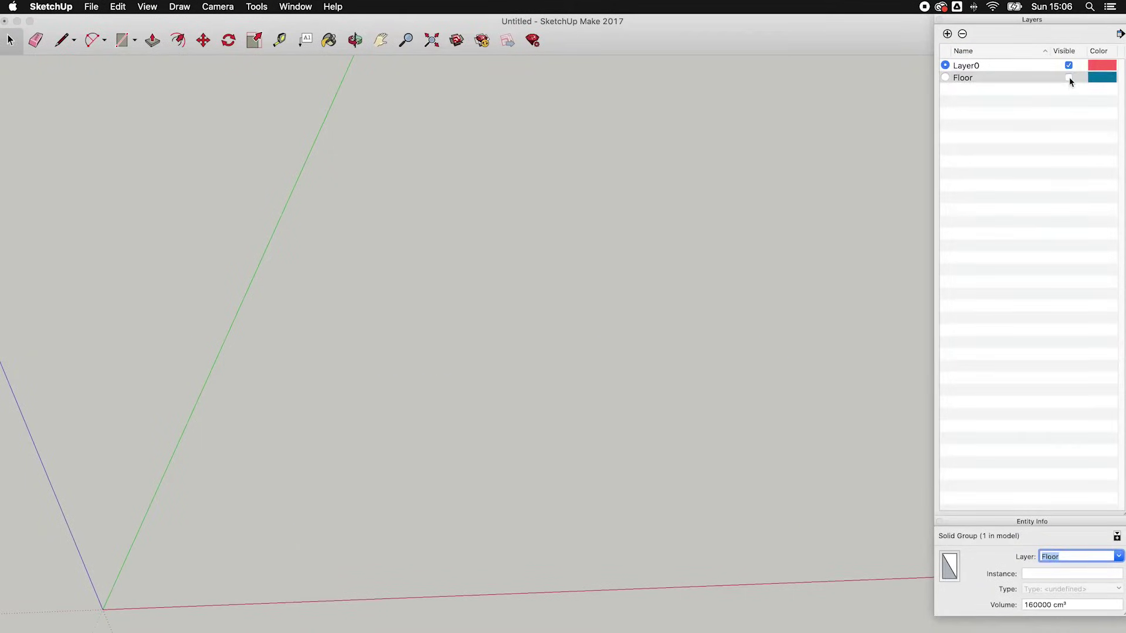
pyautogui.click(1069, 77)
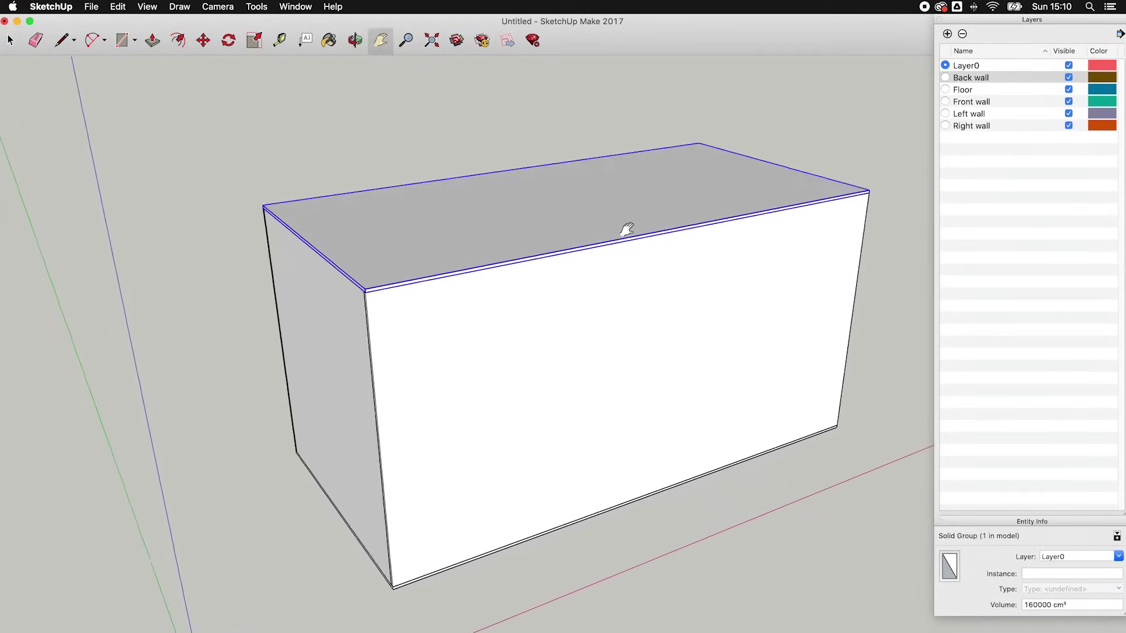
# Step: Pan across the box and delete the van's sliding door
pyautogui.moveTo(626, 219); pyautogui.dragTo(569, 251)
pyautogui.moveTo(498, 291); pyautogui.dragTo(613, 270)
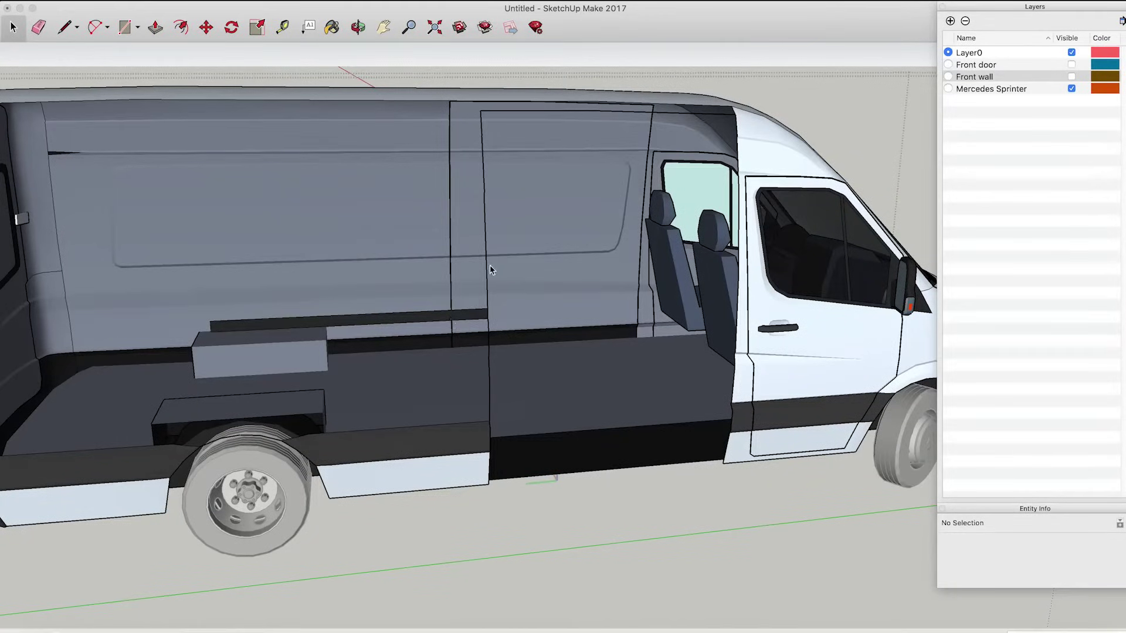
pyautogui.click(488, 271)
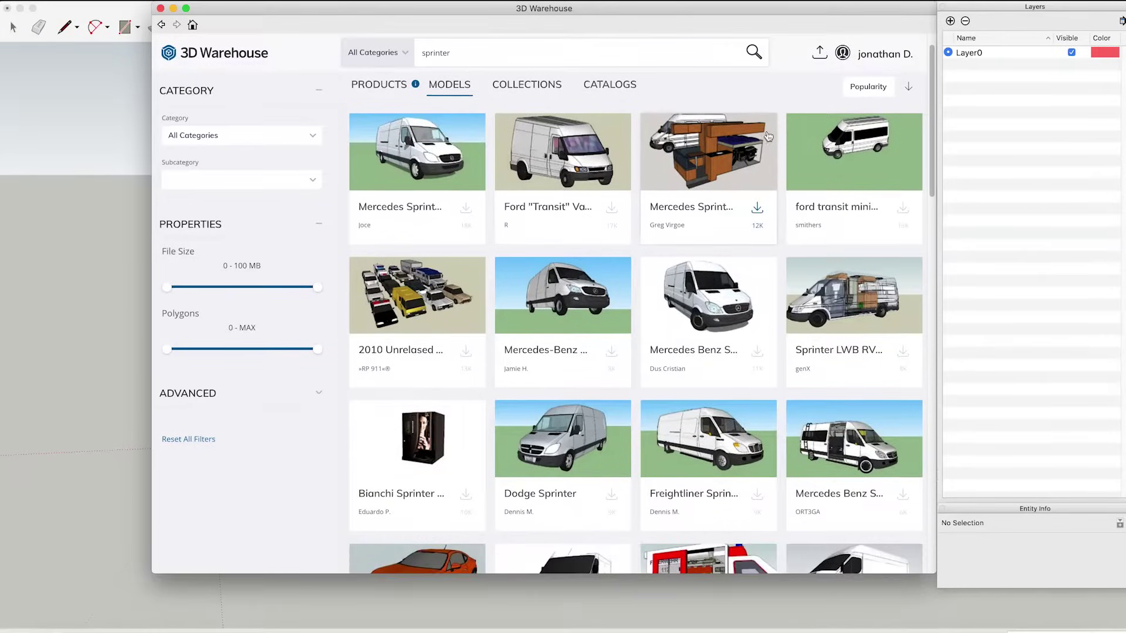
pyautogui.scroll(2, 524, 177)
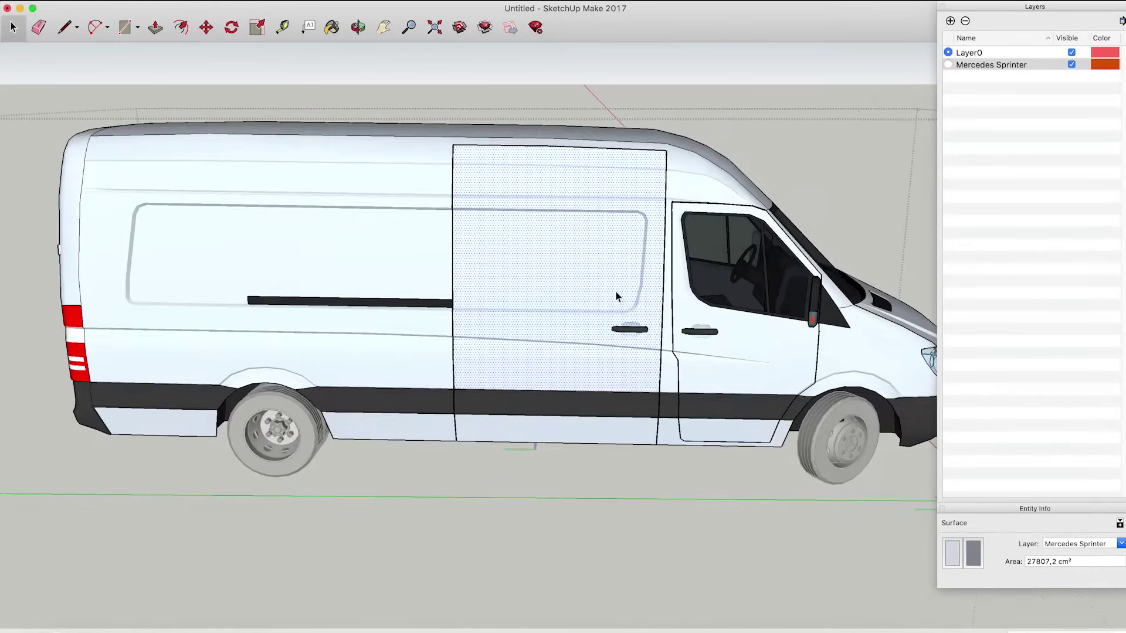
pyautogui.click(620, 300)
pyautogui.press('Delete')
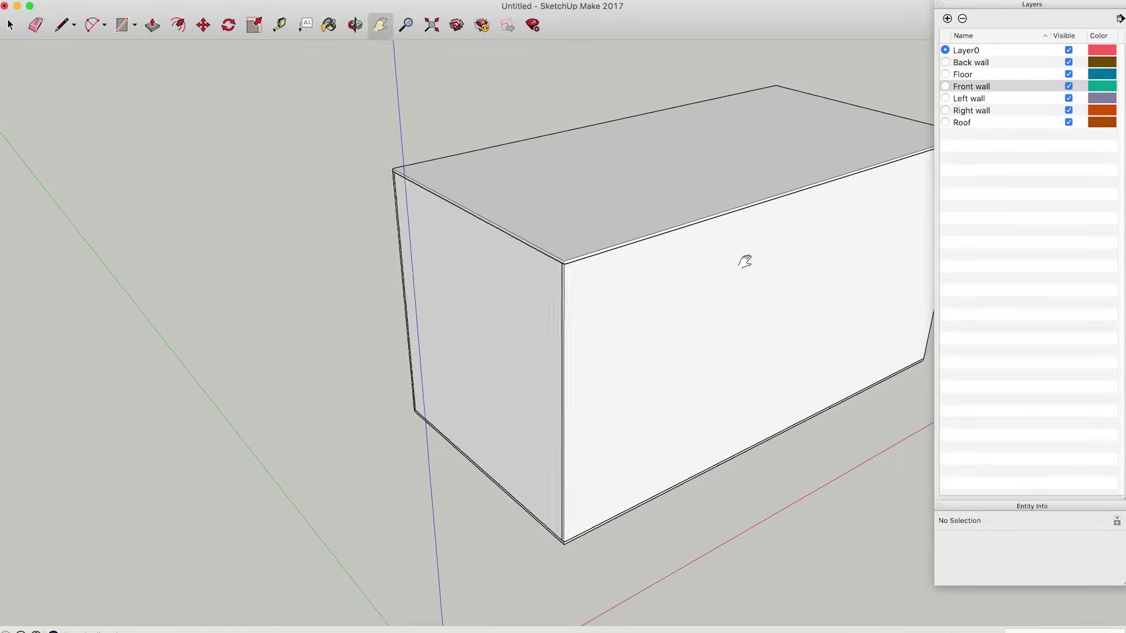
# Step: Hide the Left wall, Roof and Front wall layers to reveal the room interior
pyautogui.moveTo(745, 261)
pyautogui.mouseDown()
pyautogui.moveTo(516, 220)
pyautogui.moveTo(511, 288)
pyautogui.mouseUp()
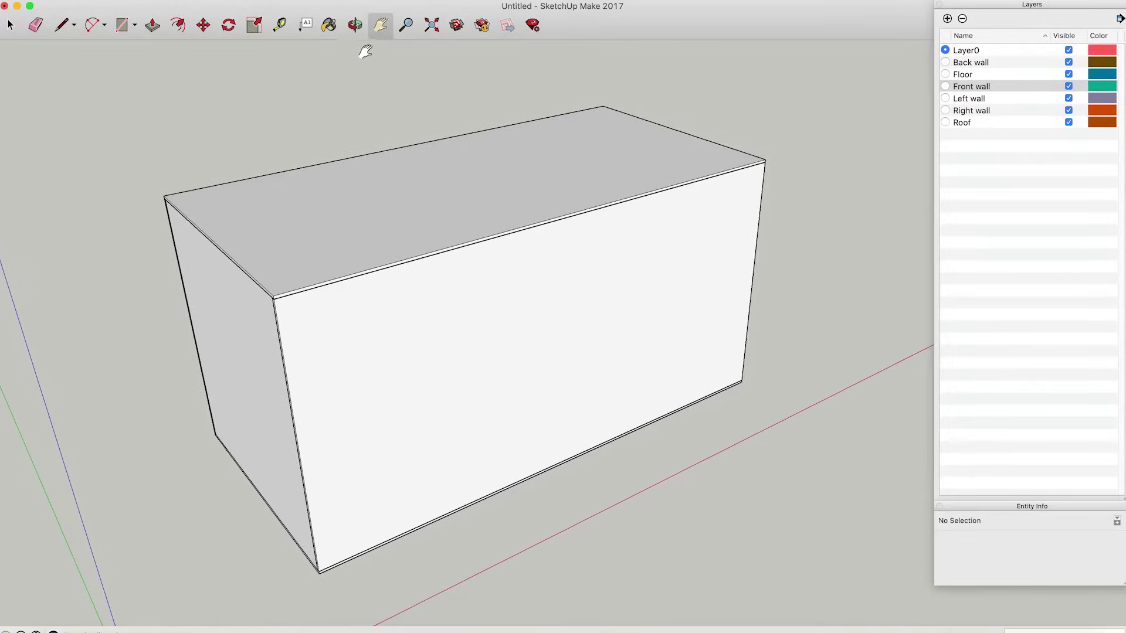
pyautogui.moveTo(709, 294)
pyautogui.mouseDown()
pyautogui.moveTo(626, 294)
pyautogui.moveTo(834, 301)
pyautogui.moveTo(680, 283)
pyautogui.moveTo(528, 188)
pyautogui.moveTo(529, 258)
pyautogui.mouseUp()
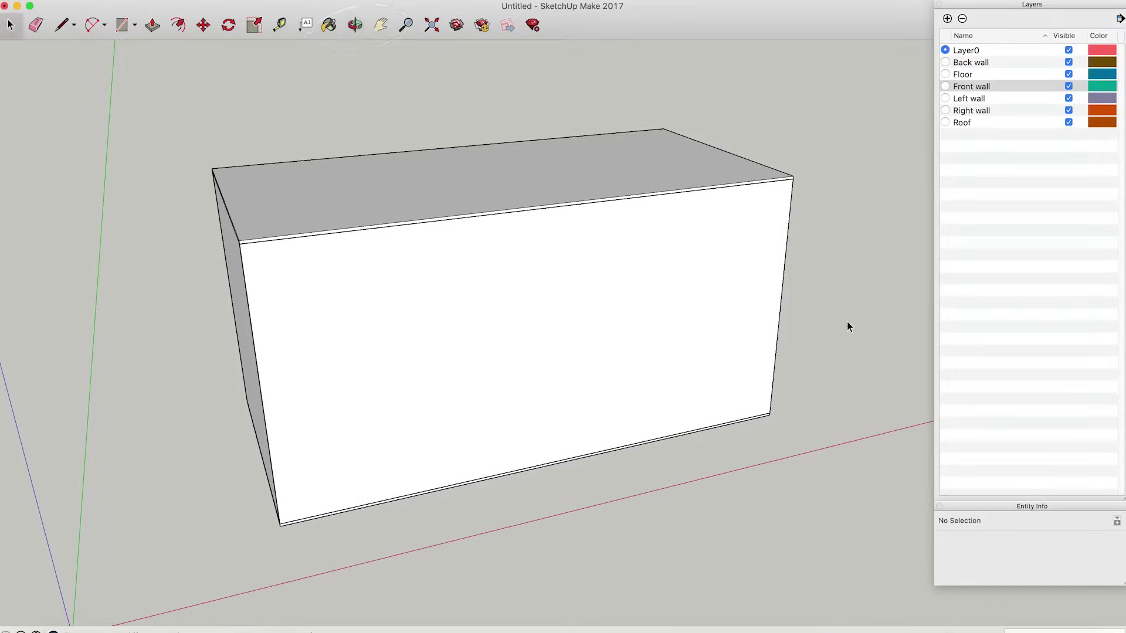
pyautogui.moveTo(847, 327); pyautogui.dragTo(1073, 123, button='middle')
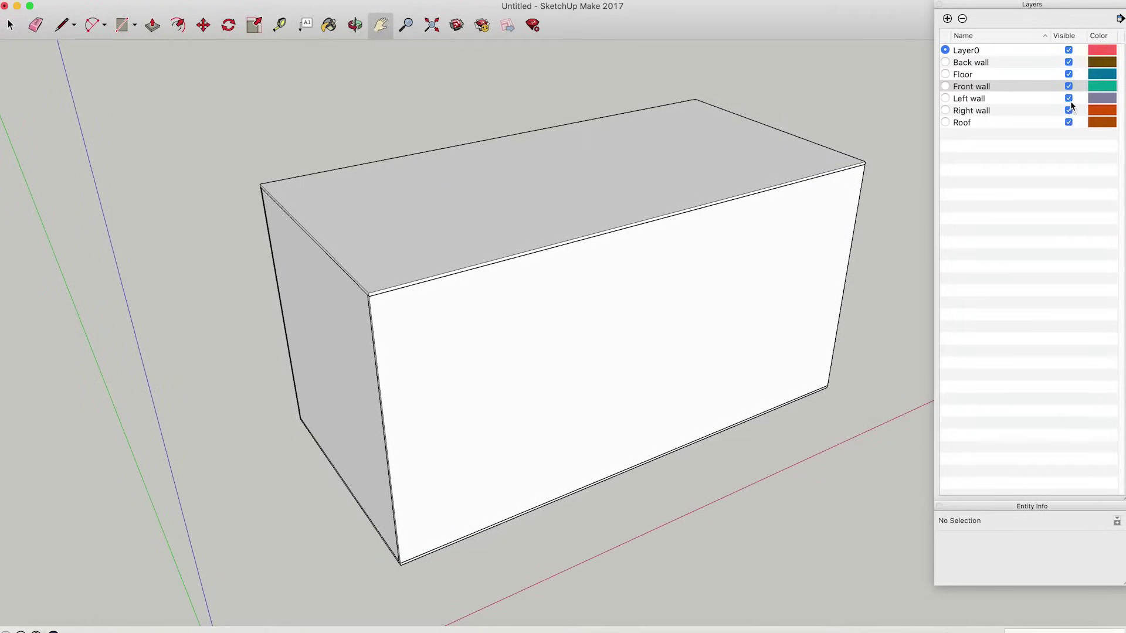
pyautogui.click(1069, 99)
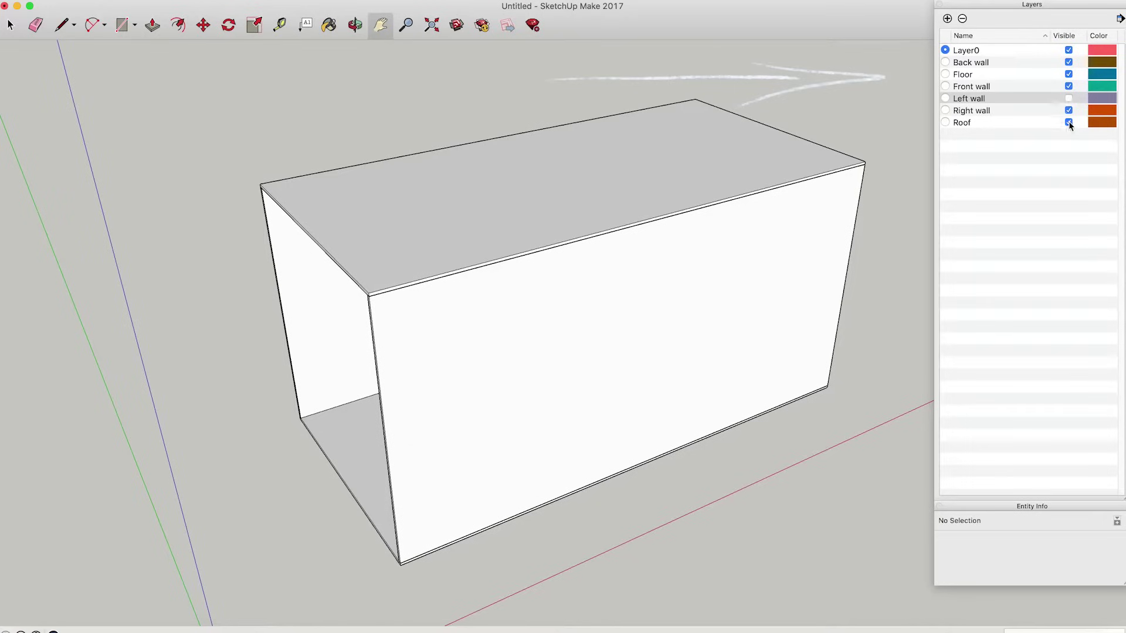
pyautogui.click(1069, 123)
pyautogui.click(1069, 86)
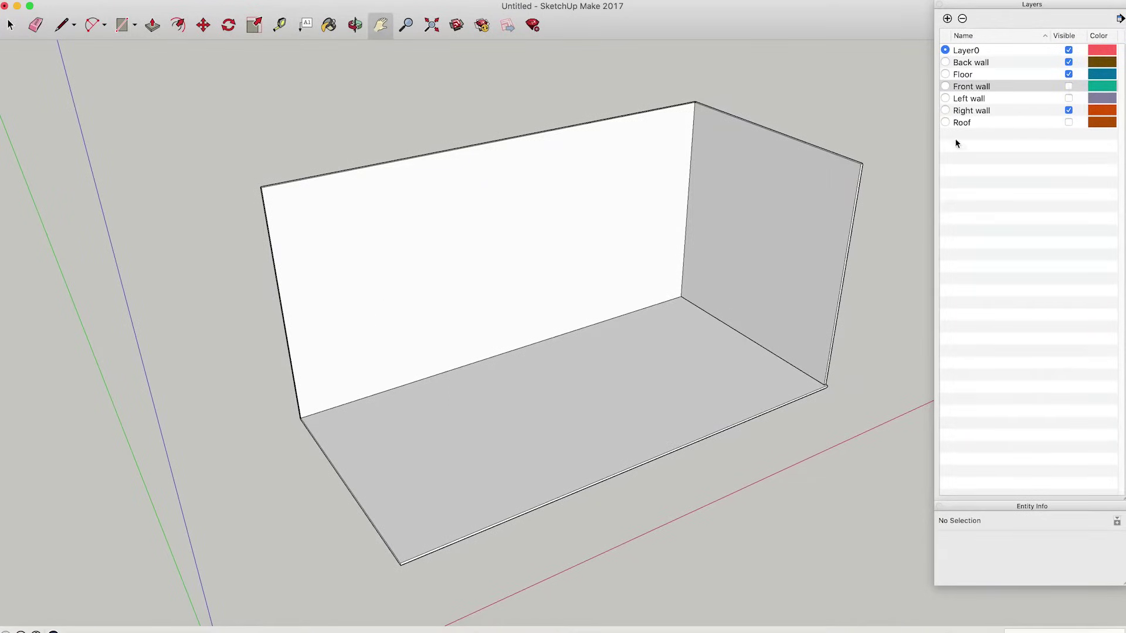
# Step: Draw the sofa base on the floor, raise it into a sofa-height block and group it
pyautogui.moveTo(799, 232); pyautogui.dragTo(818, 270, button='middle')
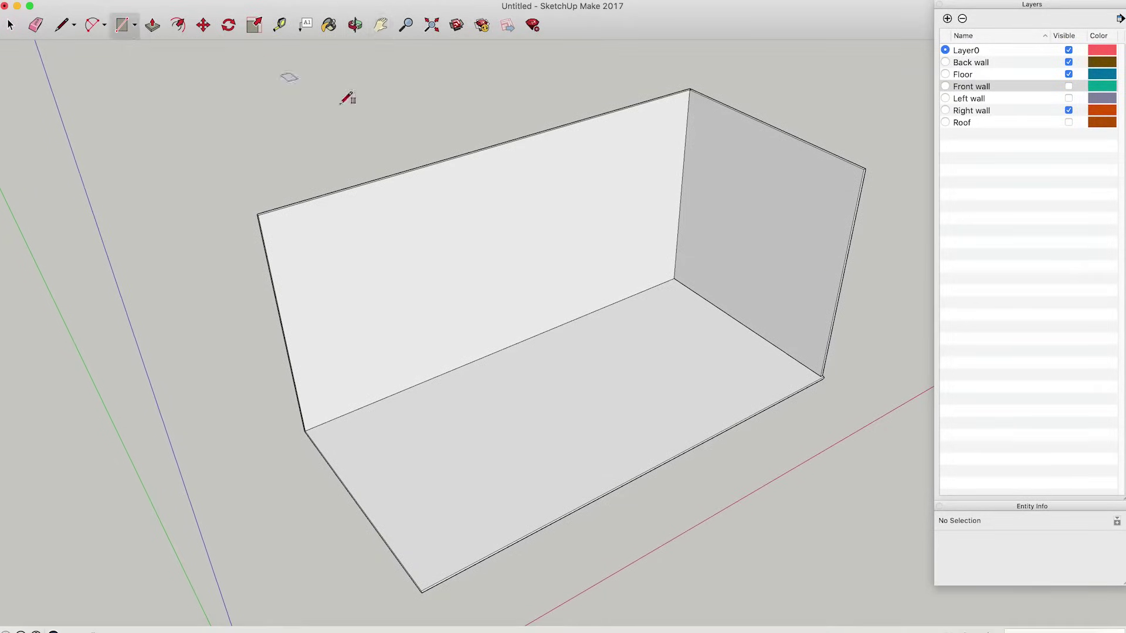
pyautogui.moveTo(440, 147); pyautogui.dragTo(694, 301, button='middle')
pyautogui.click(602, 346)
pyautogui.press('p')
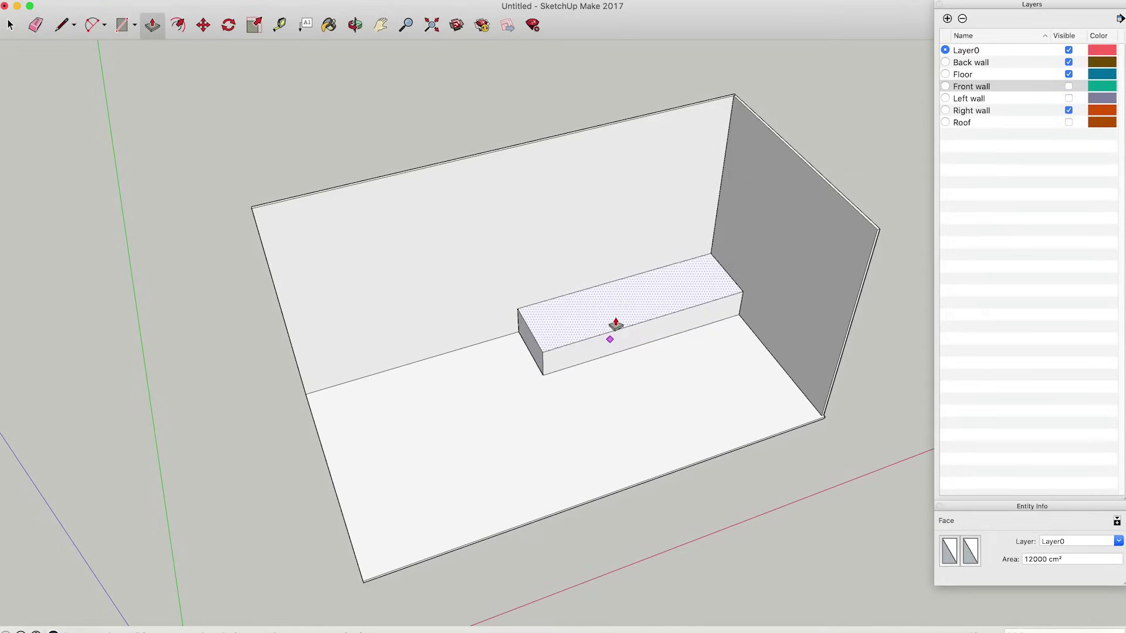
pyautogui.click(610, 327)
pyautogui.moveTo(611, 326); pyautogui.dragTo(606, 284, button='middle')
pyautogui.tripleClick(607, 285)
pyautogui.rightClick(608, 284)
pyautogui.click(664, 386)
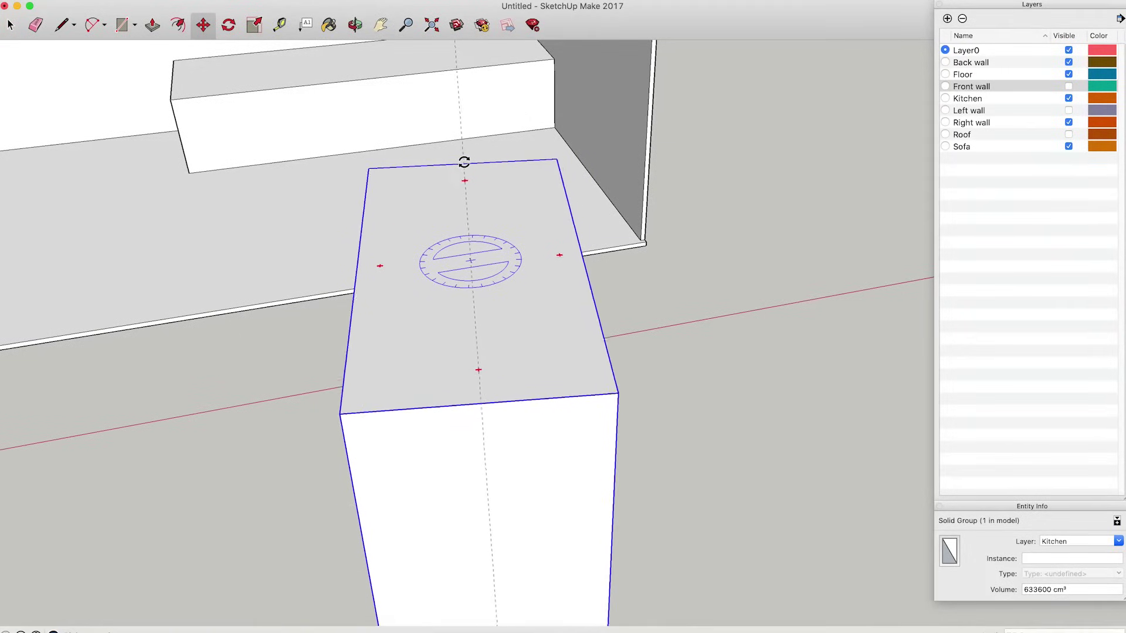
pyautogui.scroll(-5, 464, 162)
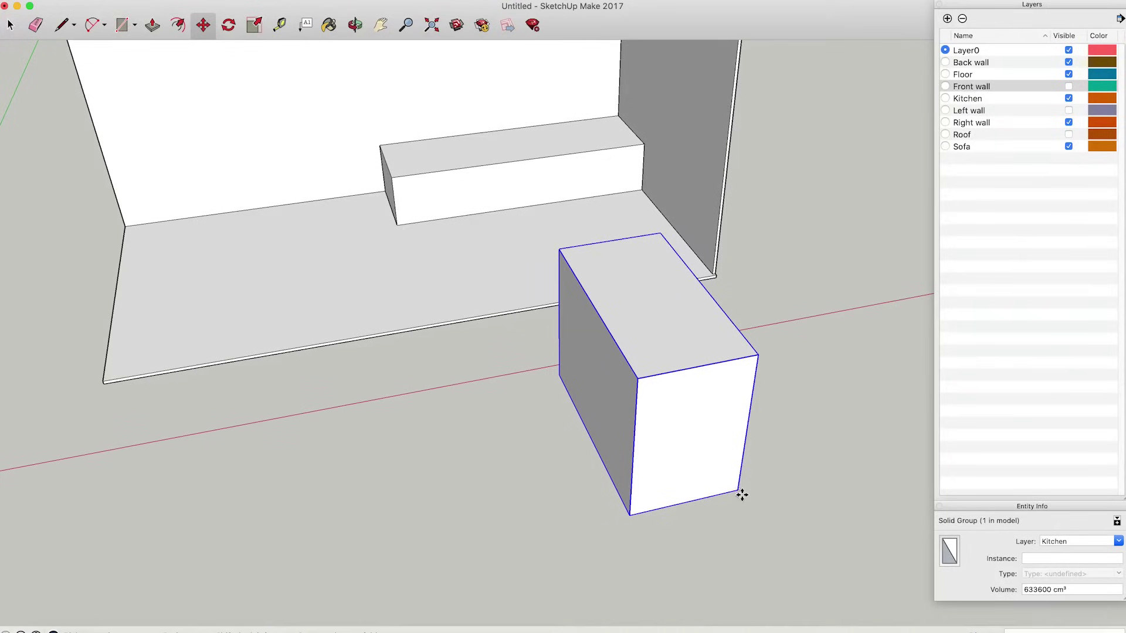
# Step: Move the kitchen box into the right wall corner and start a copy of it
pyautogui.click(742, 495)
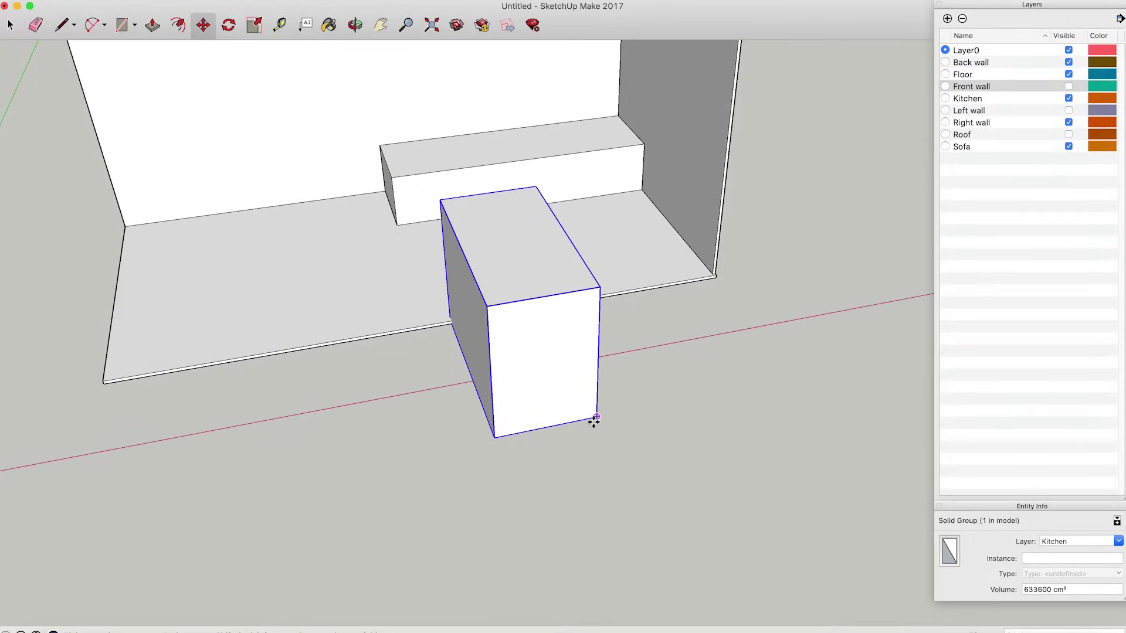
pyautogui.scroll(5, 596, 422)
pyautogui.moveTo(503, 395); pyautogui.dragTo(662, 306, button='middle')
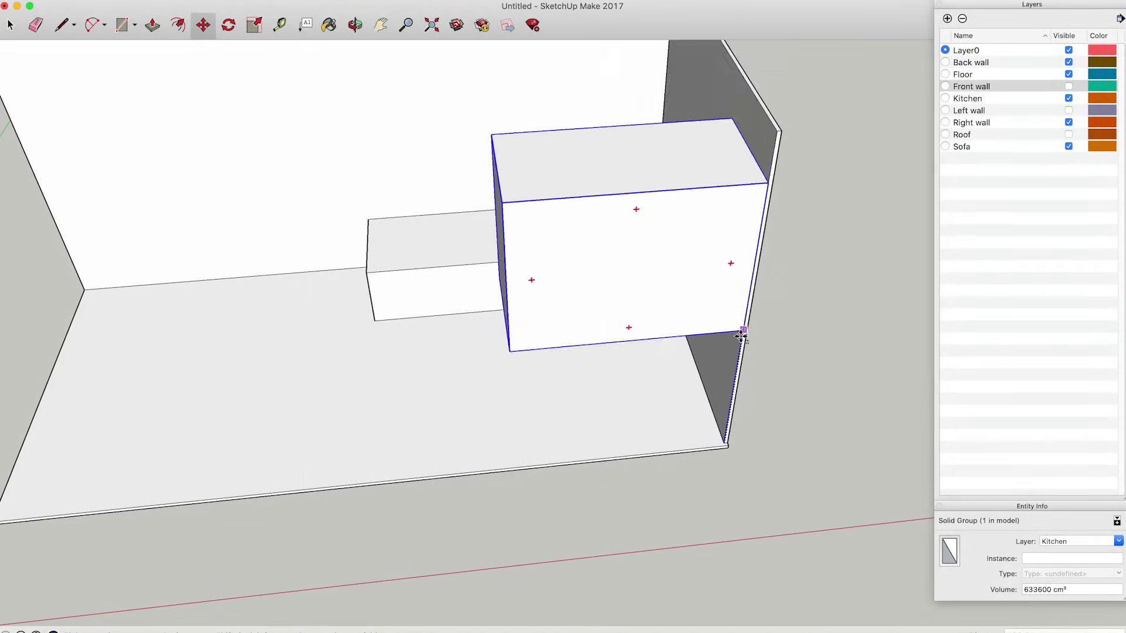
pyautogui.click(727, 443)
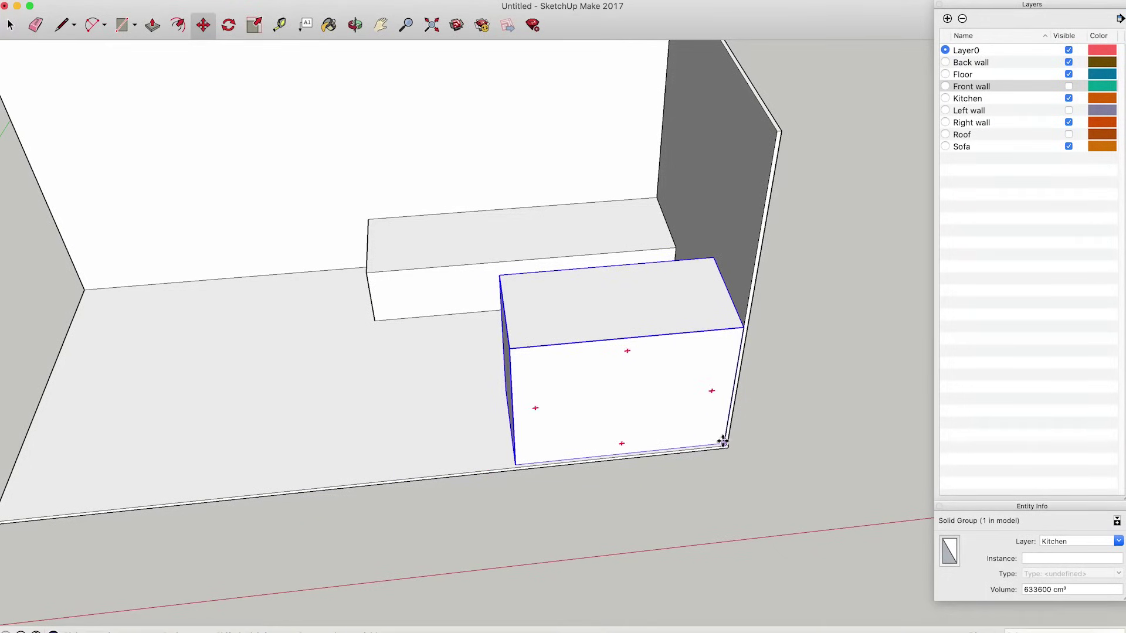
pyautogui.keyDown('alt'); pyautogui.click(723, 442); pyautogui.keyUp('alt')
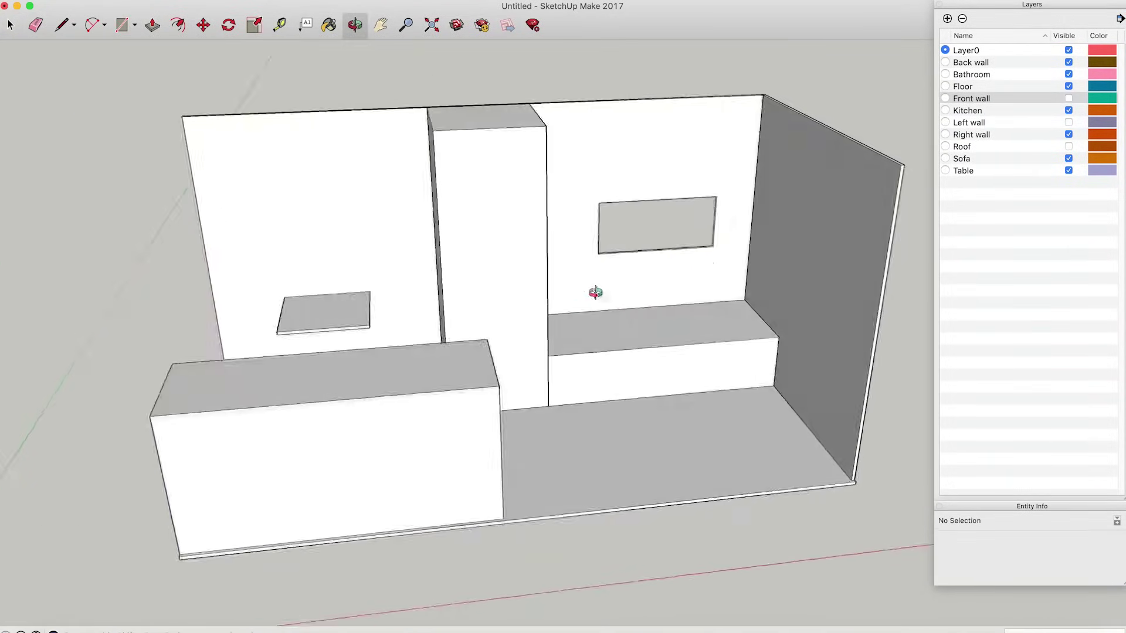
# Step: Search 3D Warehouse for 'propex' and load the Propex HS2000 model into the van
pyautogui.moveTo(596, 295)
pyautogui.mouseDown()
pyautogui.moveTo(550, 390)
pyautogui.moveTo(531, 373)
pyautogui.mouseUp()
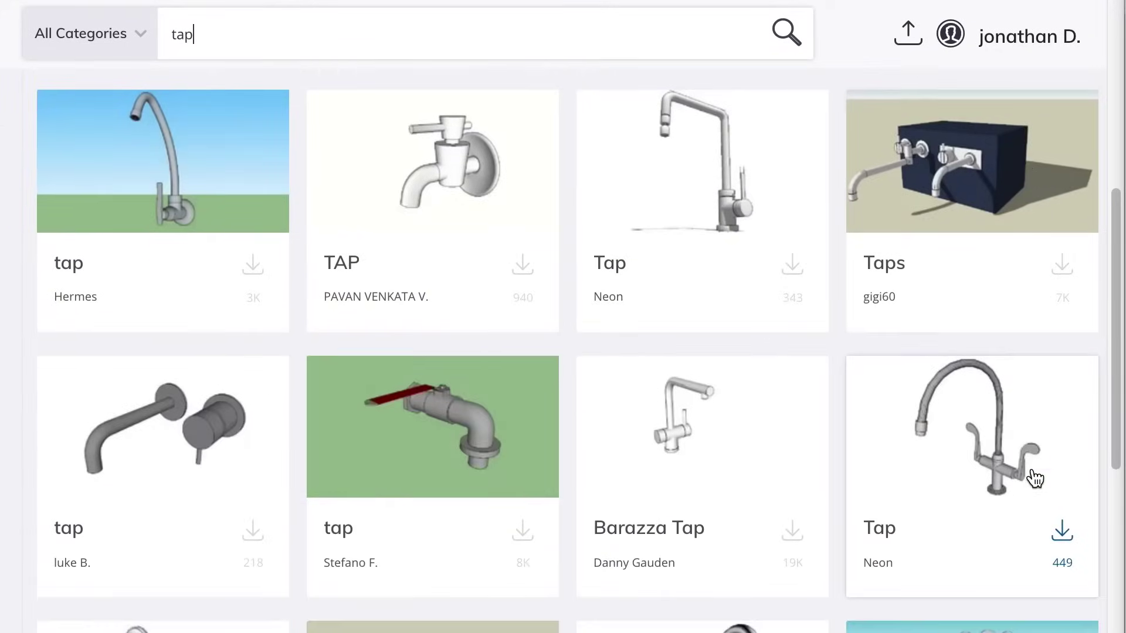
pyautogui.write('propex')
pyautogui.press('Return')
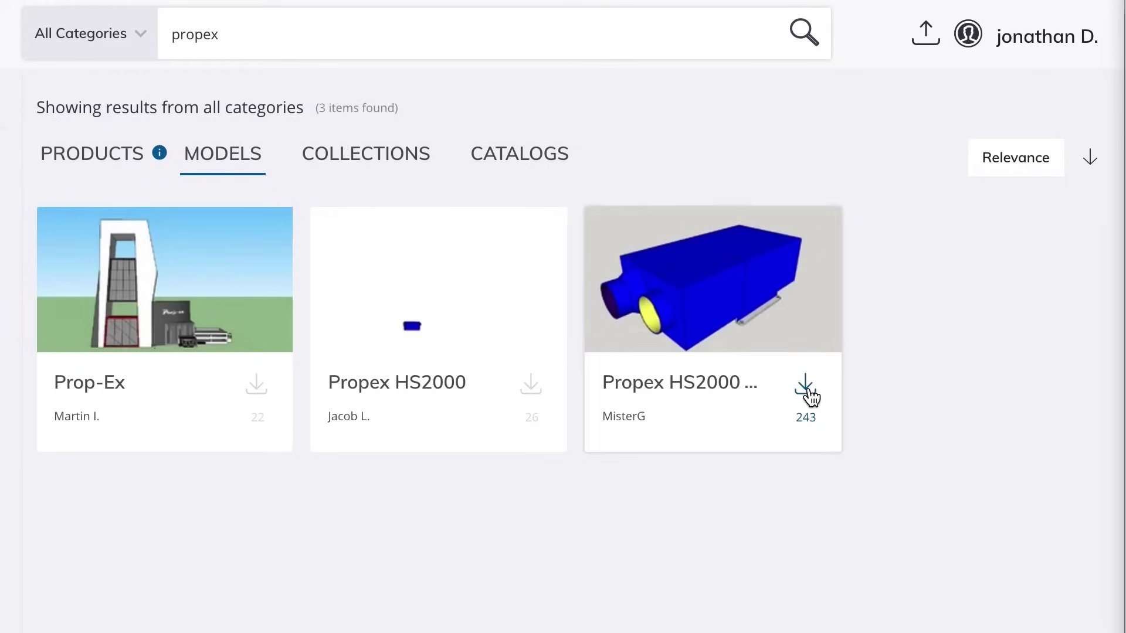
pyautogui.click(815, 394)
pyautogui.click(613, 341)
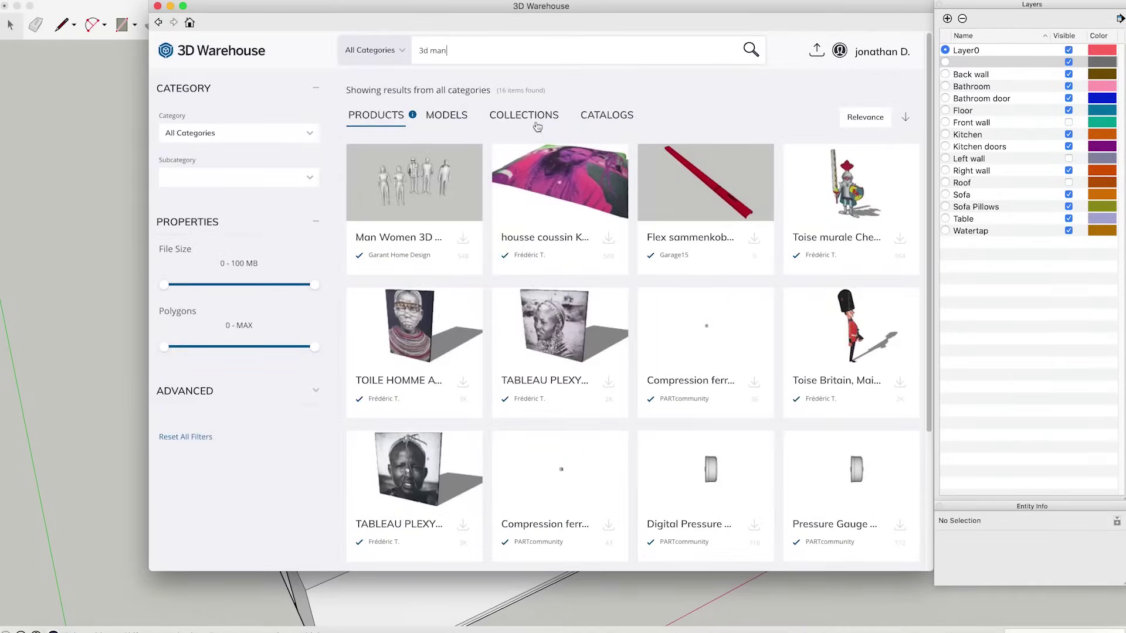
# Step: Show the '3d man' model results sorted by popularity
pyautogui.click(457, 120)
pyautogui.click(875, 117)
pyautogui.click(804, 156)
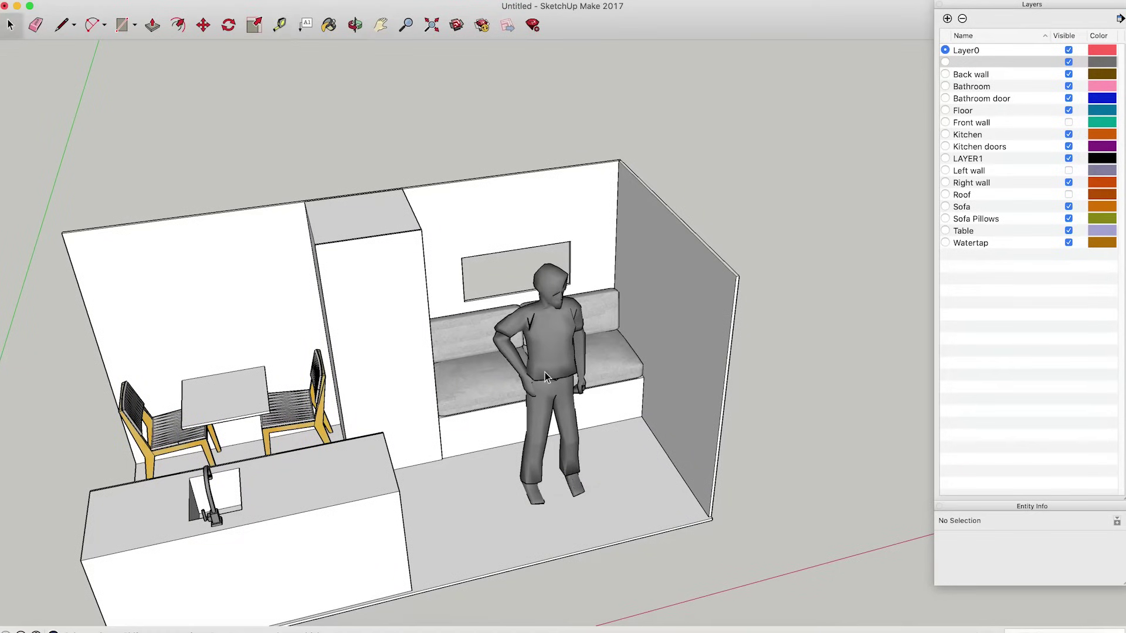
# Step: Scale the inserted man down uniformly and measure his height, about 174 cm
pyautogui.click(545, 372)
pyautogui.press('s')
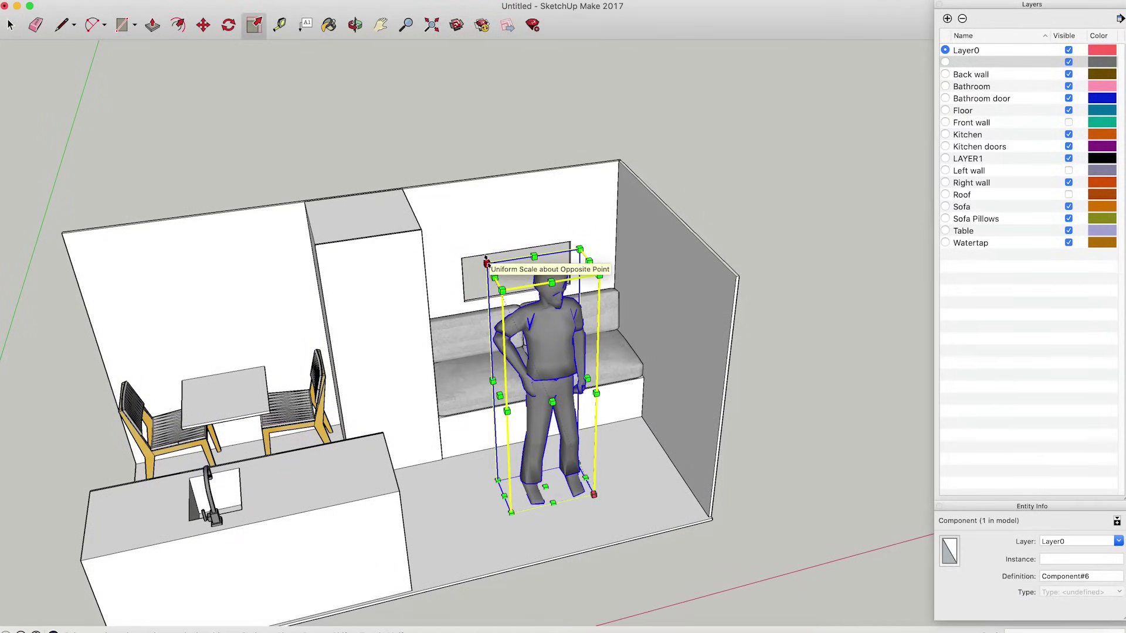
pyautogui.moveTo(487, 262); pyautogui.dragTo(495, 268)
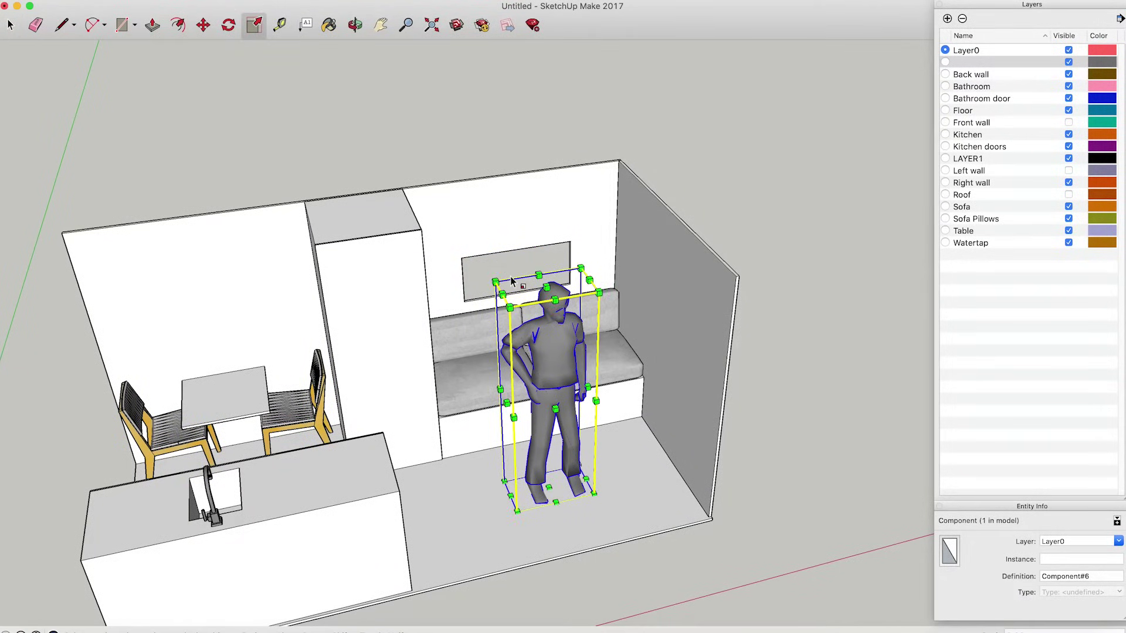
pyautogui.press('t')
pyautogui.click(557, 288)
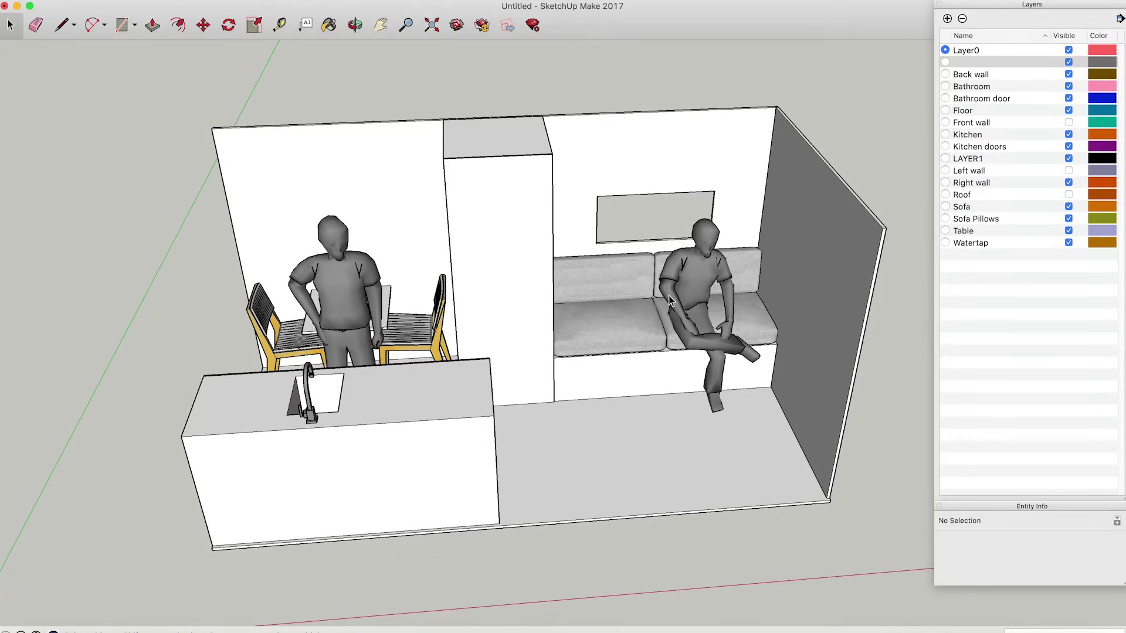
# Step: Paint the back and right walls dark grey steel and the tall cabinet front with wood
pyautogui.click(329, 24)
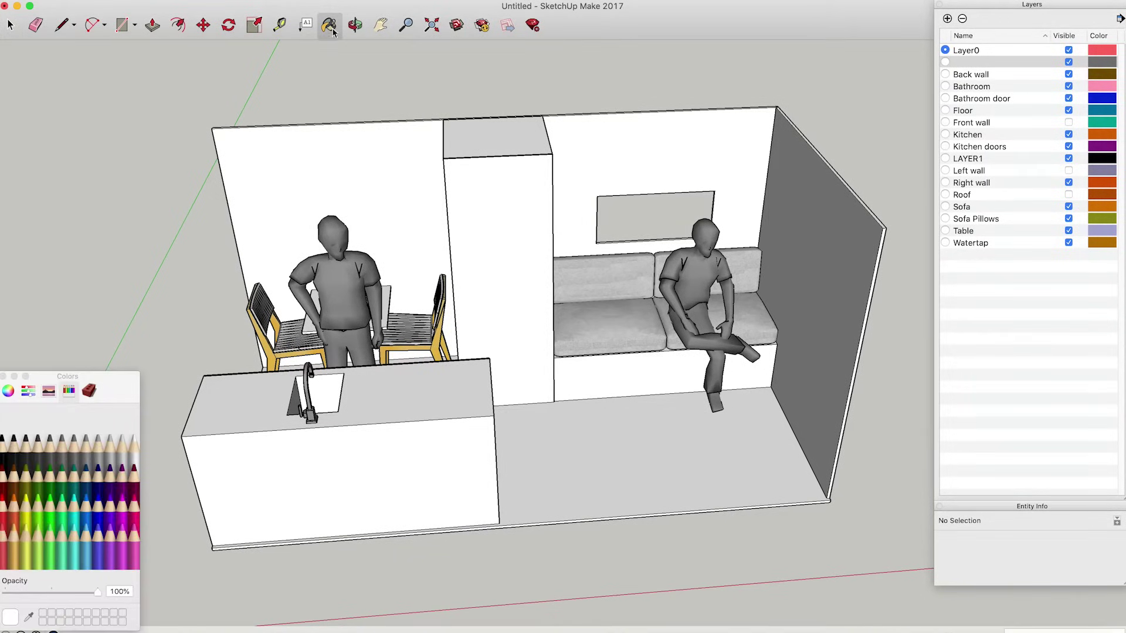
pyautogui.moveTo(518, 231); pyautogui.dragTo(377, 215, button='middle')
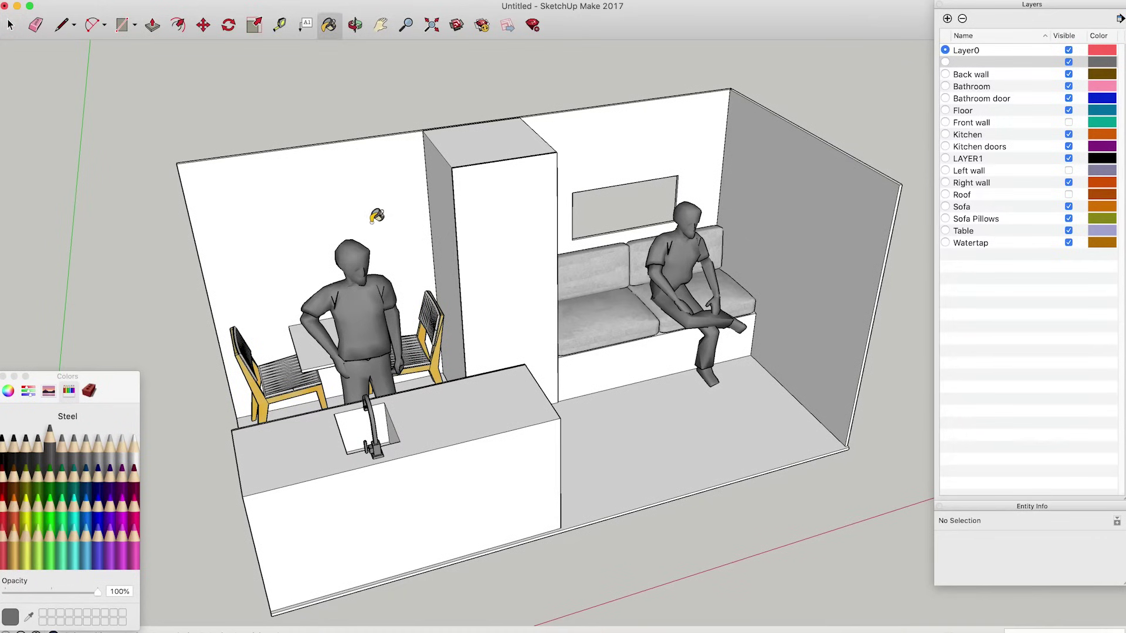
pyautogui.click(388, 188)
pyautogui.click(813, 194)
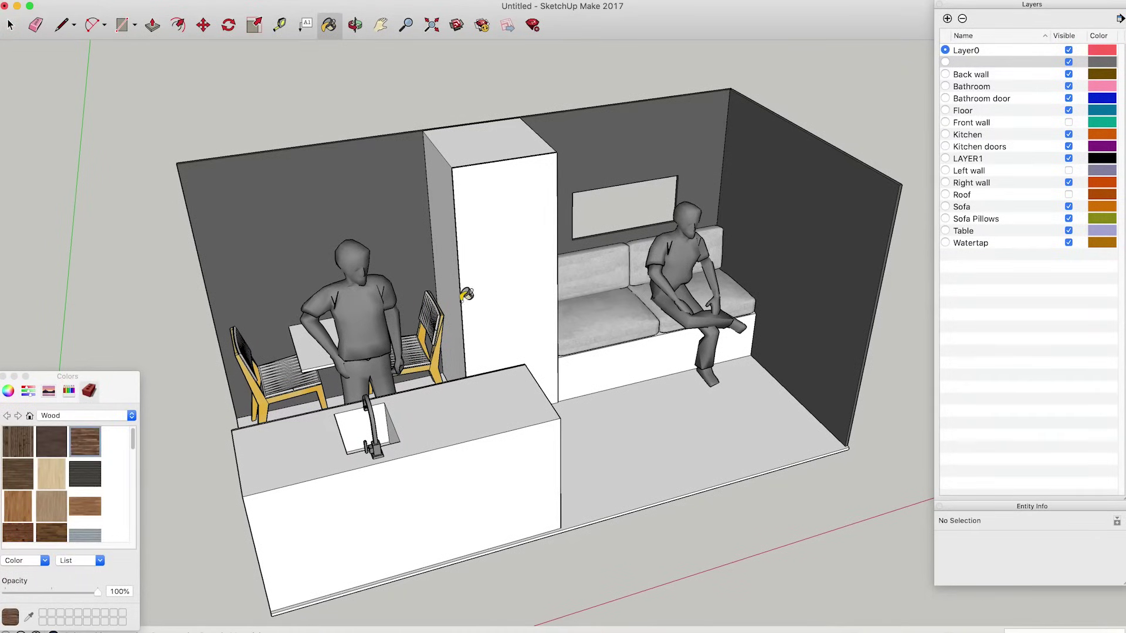
pyautogui.click(509, 262)
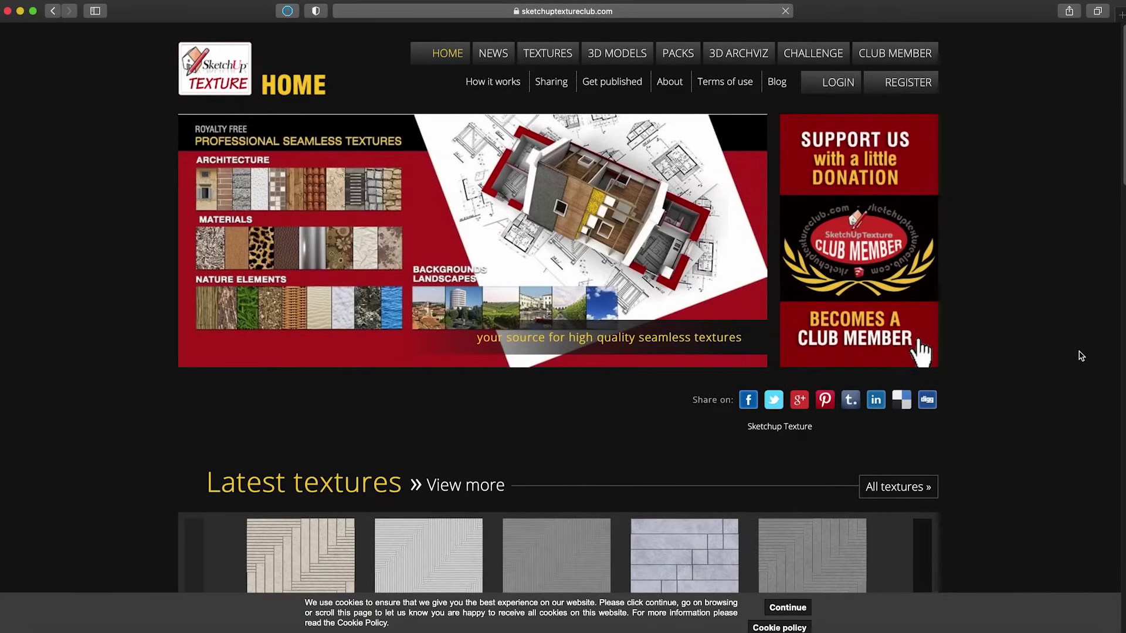
pyautogui.scroll(-3, 1055, 365)
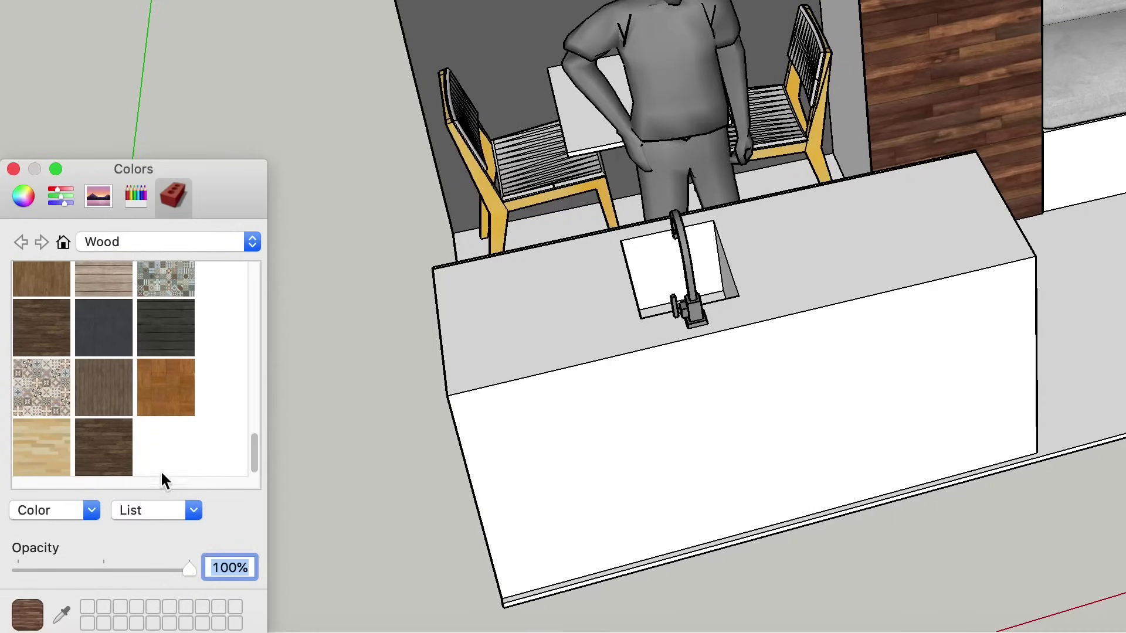
# Step: Create an old wood plank texture from the downloaded image and apply it to the kitchen counter
pyautogui.rightClick(167, 453)
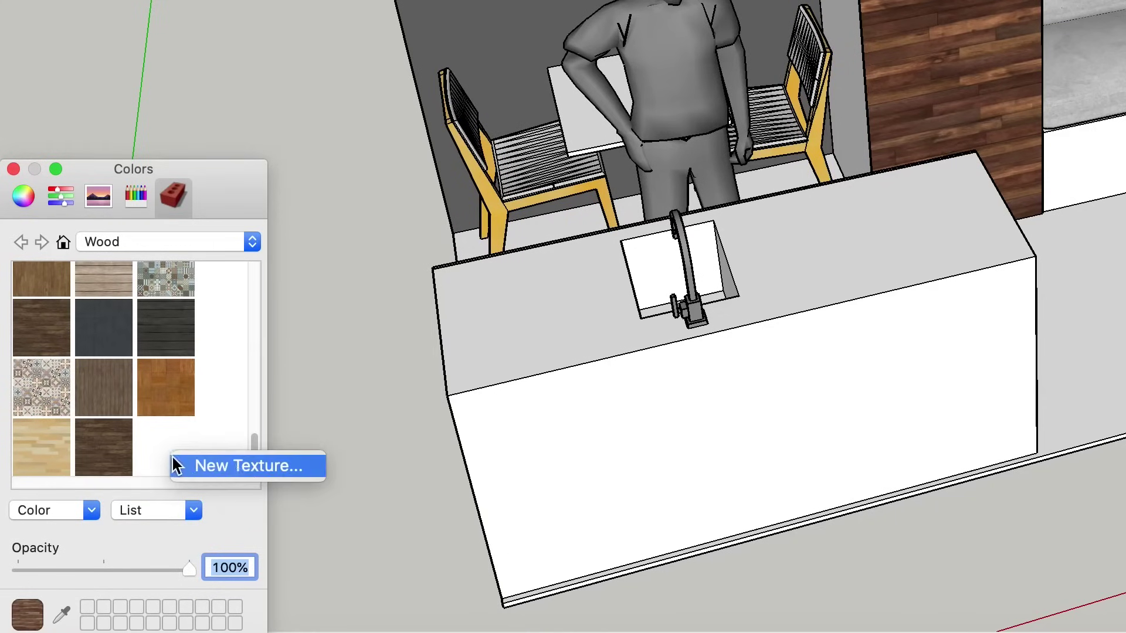
pyautogui.click(254, 467)
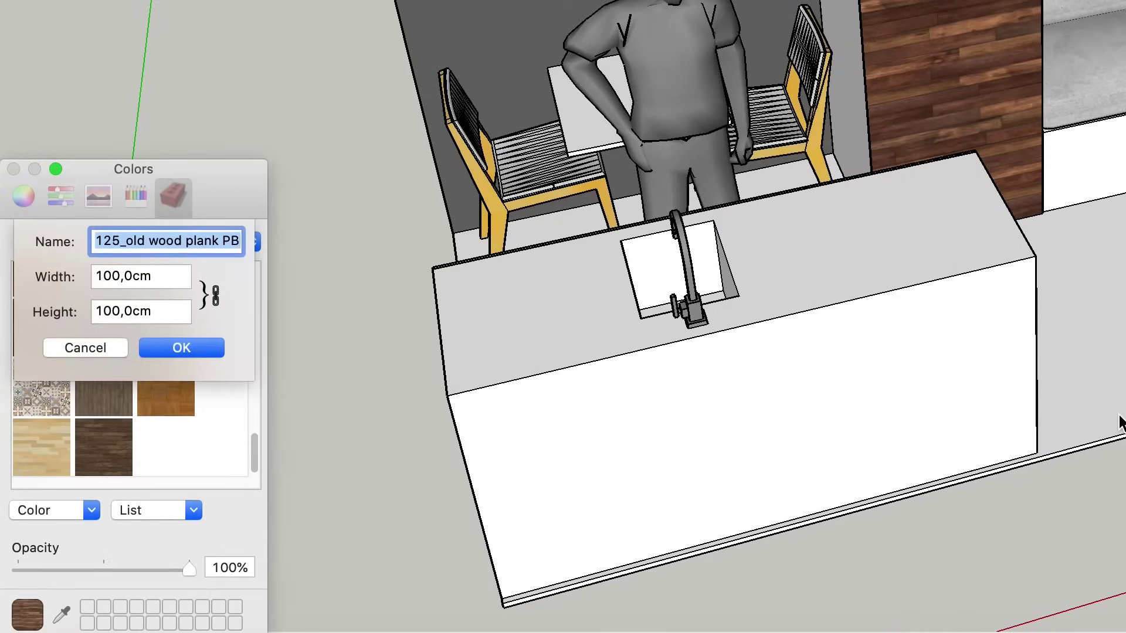
pyautogui.click(180, 351)
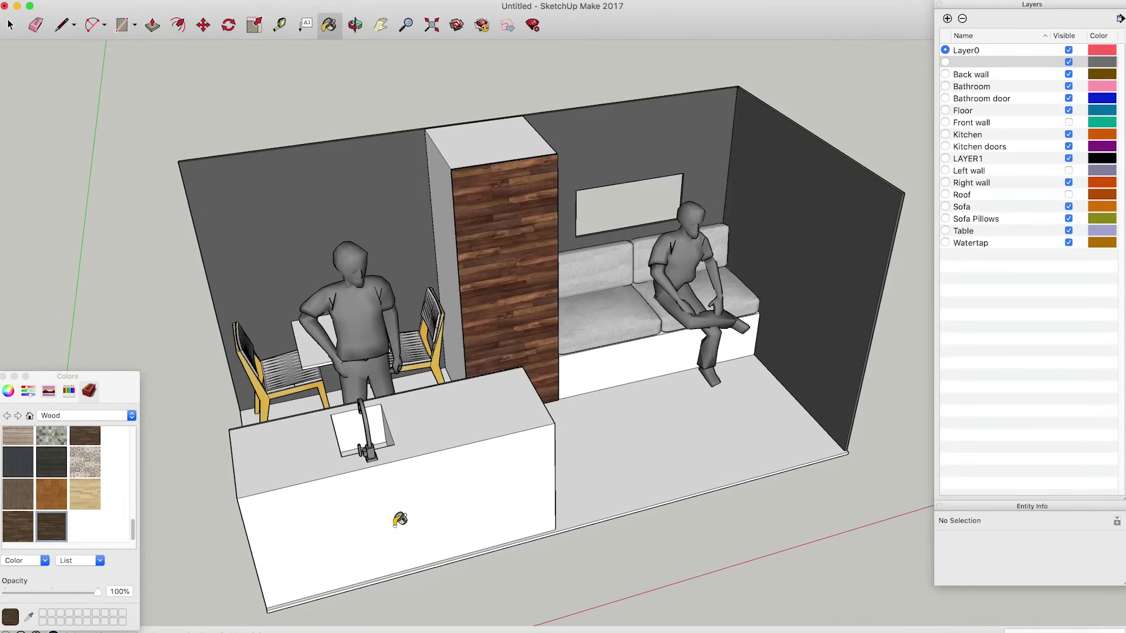
pyautogui.click(399, 520)
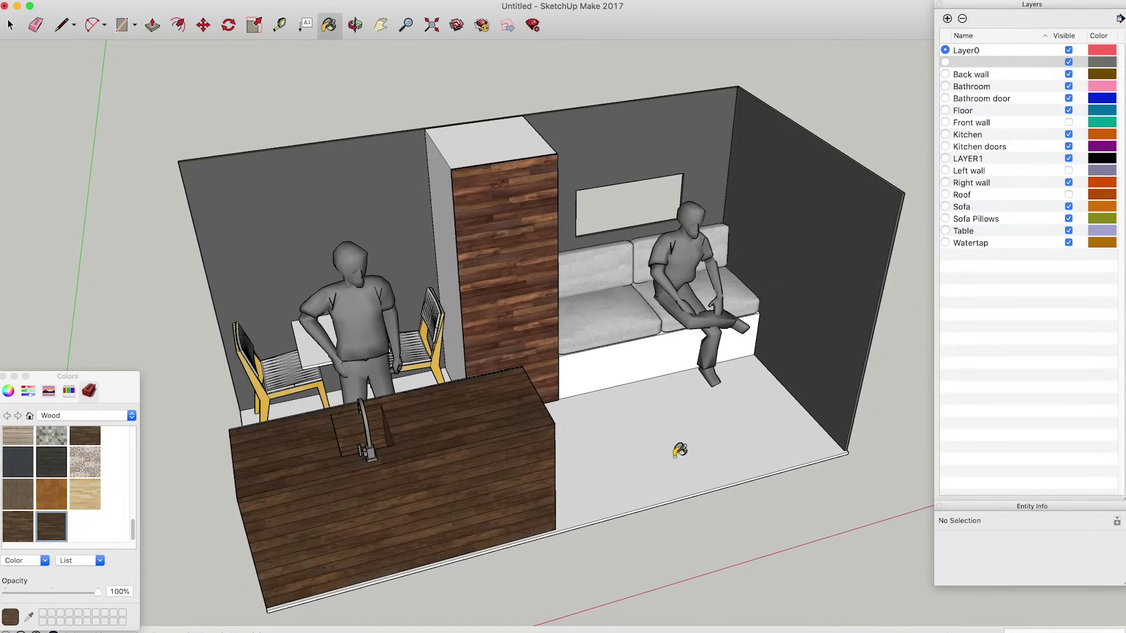
pyautogui.moveTo(680, 451)
pyautogui.mouseDown(button='middle')
pyautogui.moveTo(705, 440)
pyautogui.moveTo(630, 467)
pyautogui.moveTo(826, 389)
pyautogui.mouseUp(button='middle')
# Step: Paint the cabinet front dark wood, then load the Sprinter van and rename its layer
pyautogui.click(51, 528)
pyautogui.click(612, 478)
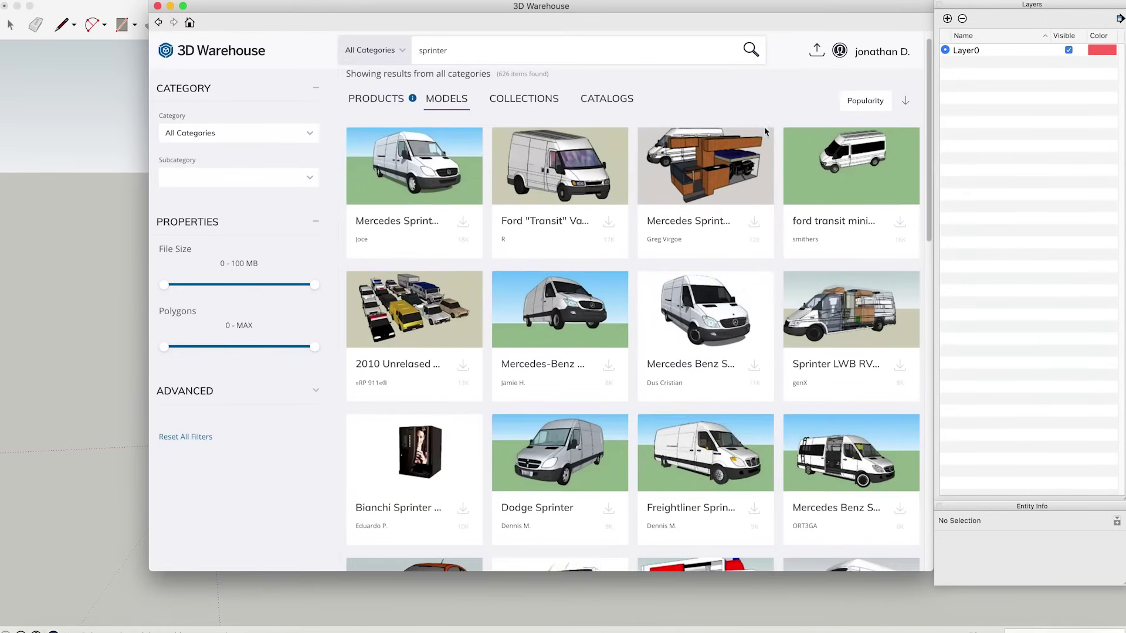
pyautogui.scroll(-1, 754, 351)
pyautogui.click(674, 221)
pyautogui.doubleClick(976, 63)
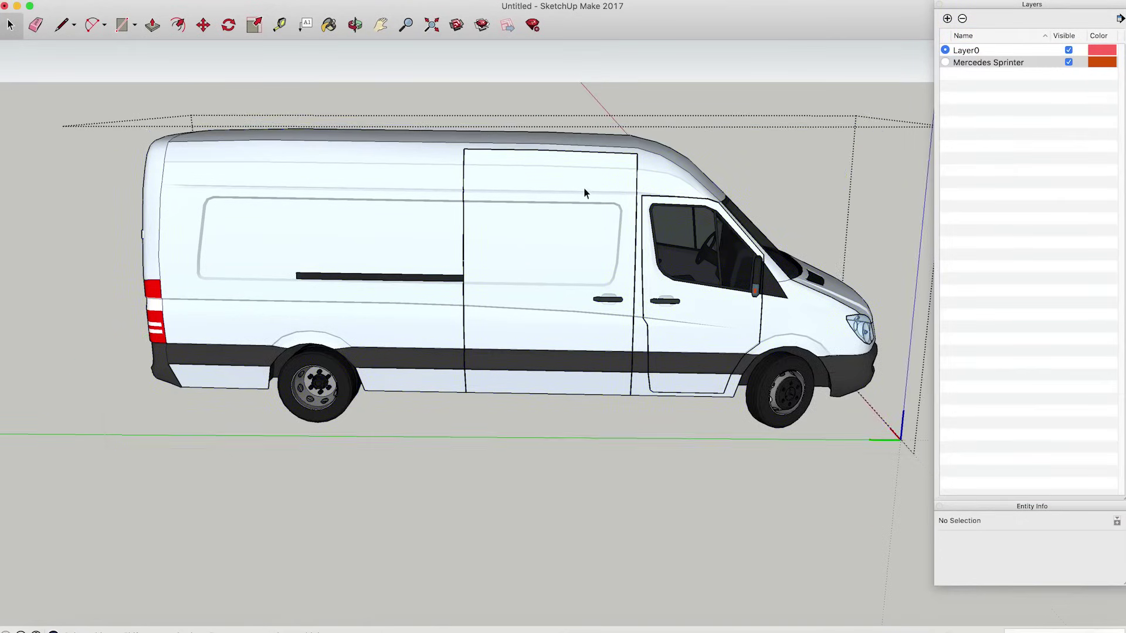
# Step: Group the van's sliding door and hide it on the Front door layer
pyautogui.doubleClick(518, 182)
pyautogui.scroll(2, 524, 182)
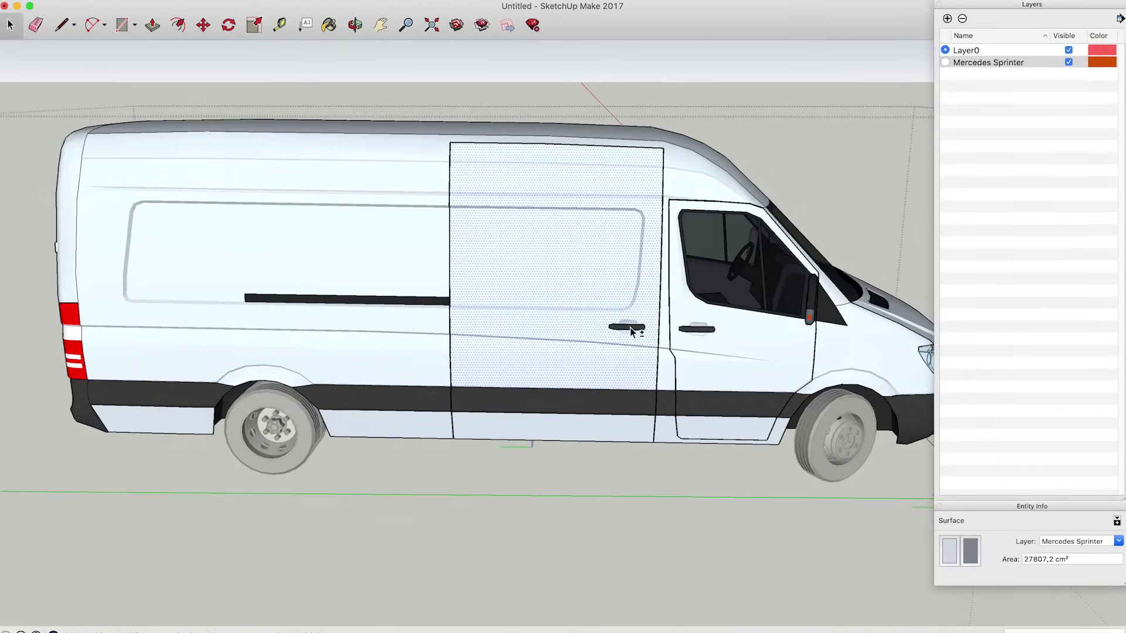
pyautogui.click(571, 255)
pyautogui.press('Delete')
pyautogui.press('super+z')
pyautogui.tripleClick(572, 263)
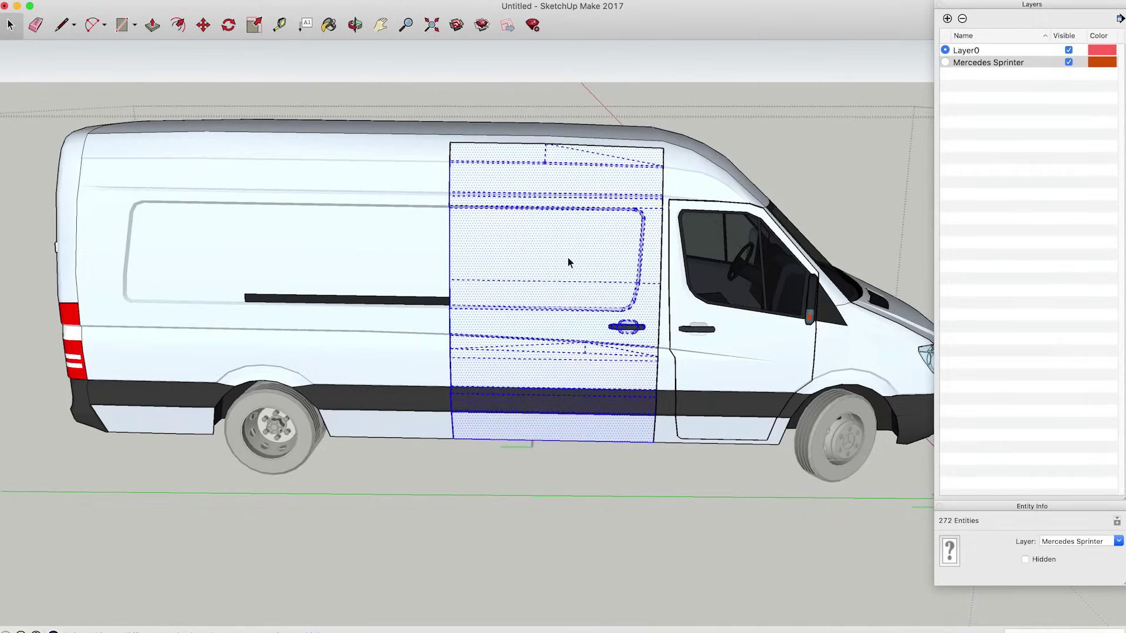
pyautogui.rightClick(571, 257)
pyautogui.click(626, 355)
pyautogui.write('Front door')
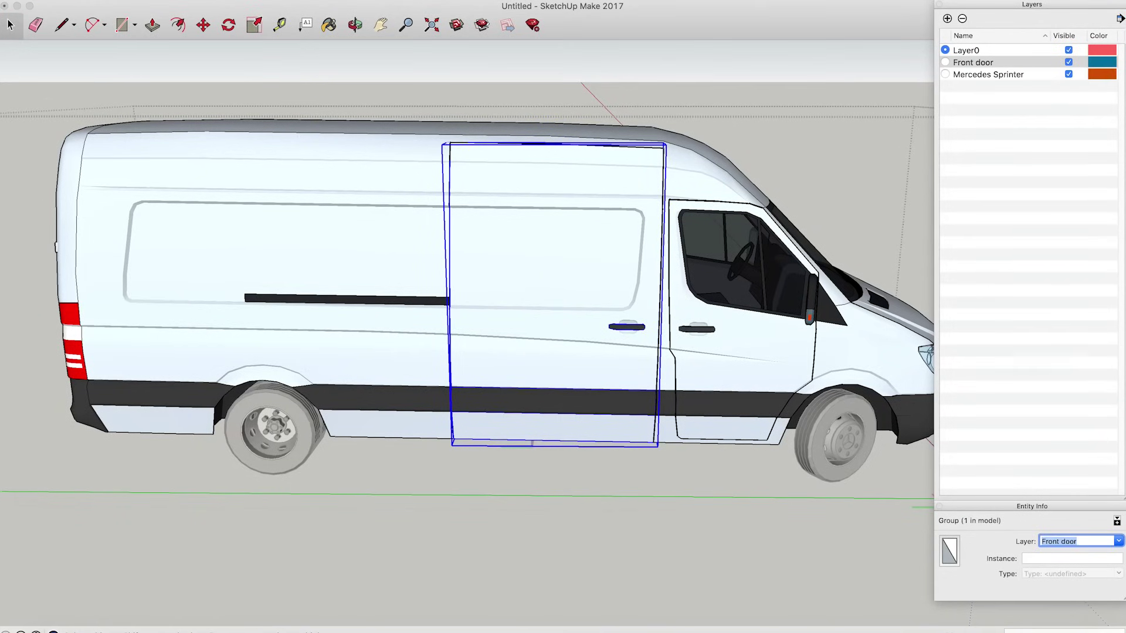
pyautogui.click(1069, 61)
# Step: Select the van's side wall and hide it on the Front wall layer
pyautogui.moveTo(334, 220); pyautogui.dragTo(365, 254, button='middle')
pyautogui.click(364, 255)
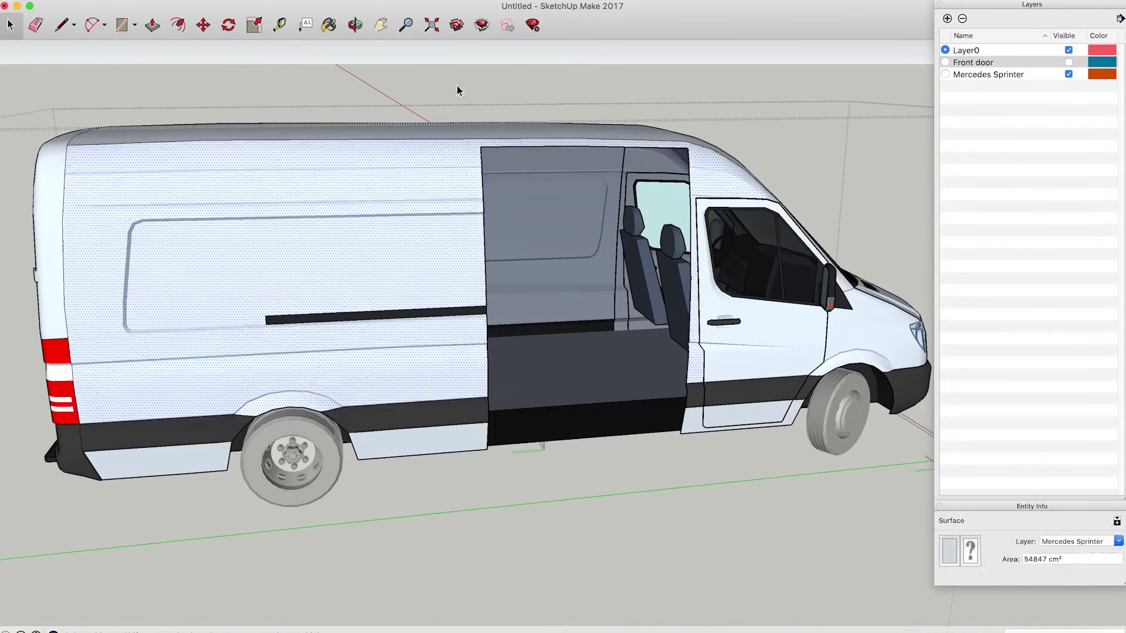
pyautogui.tripleClick(445, 198)
pyautogui.scroll(1, 642, 210)
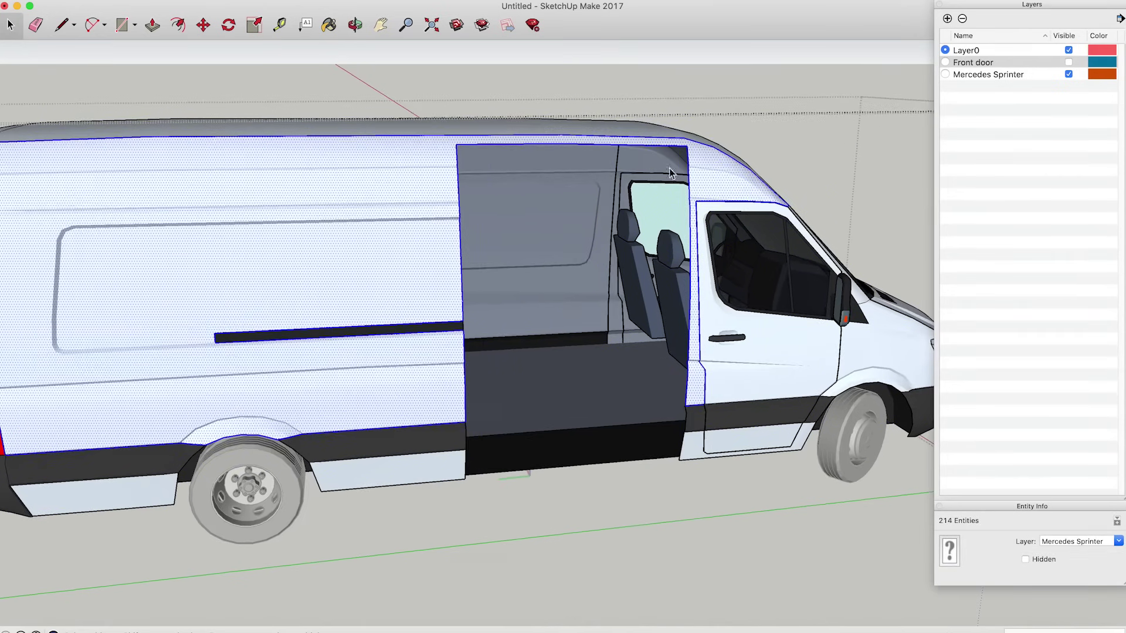
pyautogui.press('space')
pyautogui.click(406, 168)
pyautogui.moveTo(405, 168); pyautogui.dragTo(430, 176, button='middle')
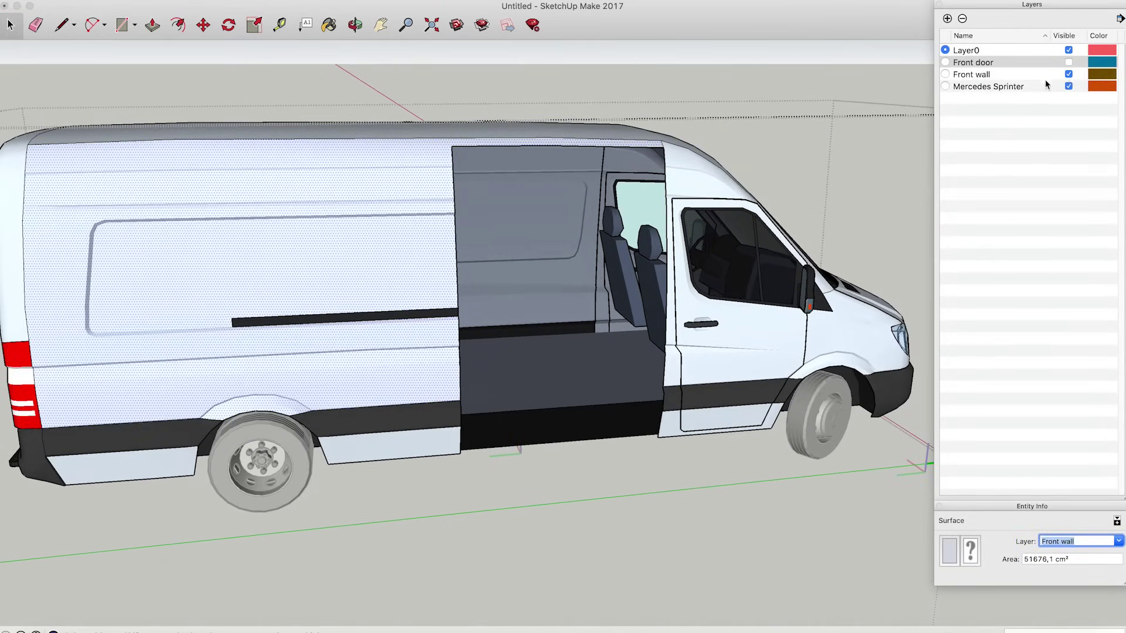
pyautogui.click(1069, 74)
# Step: Orbit around the opened-up van to view its empty cargo bay
pyautogui.moveTo(493, 264)
pyautogui.mouseDown(button='middle')
pyautogui.moveTo(538, 276)
pyautogui.moveTo(645, 244)
pyautogui.mouseUp(button='middle')
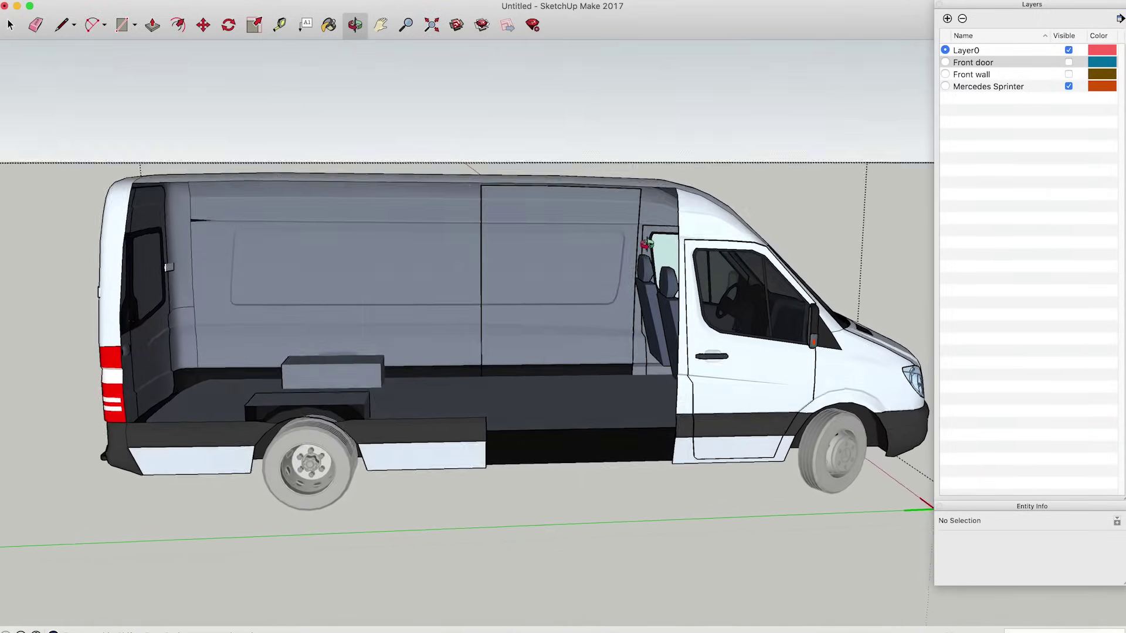
pyautogui.scroll(2, 398, 284)
pyautogui.scroll(2, 414, 260)
pyautogui.scroll(2, 428, 230)
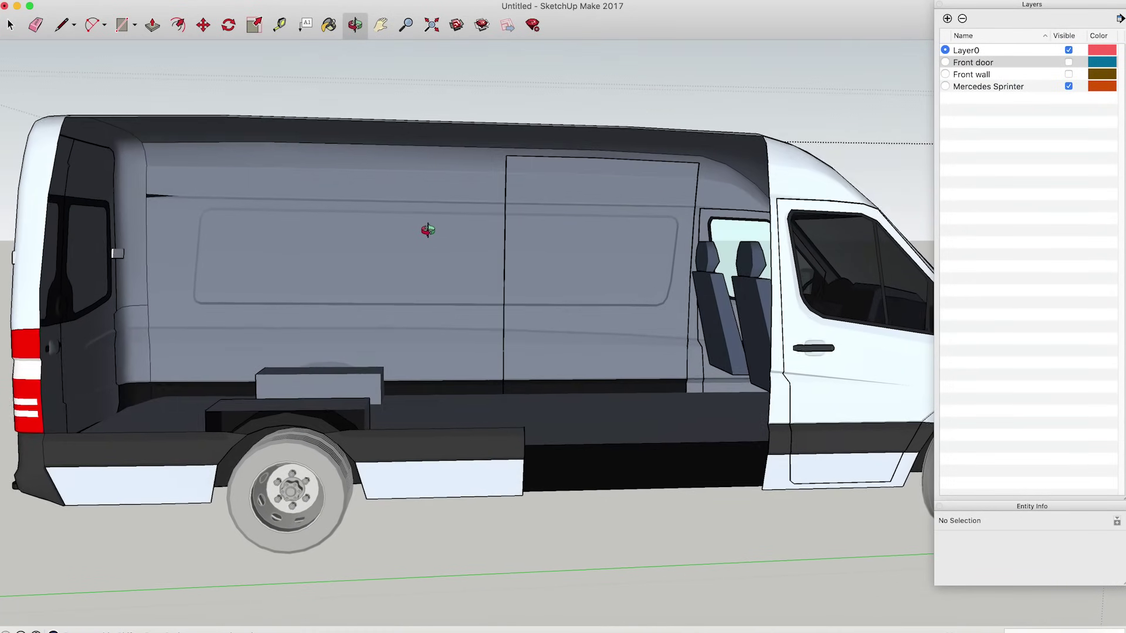